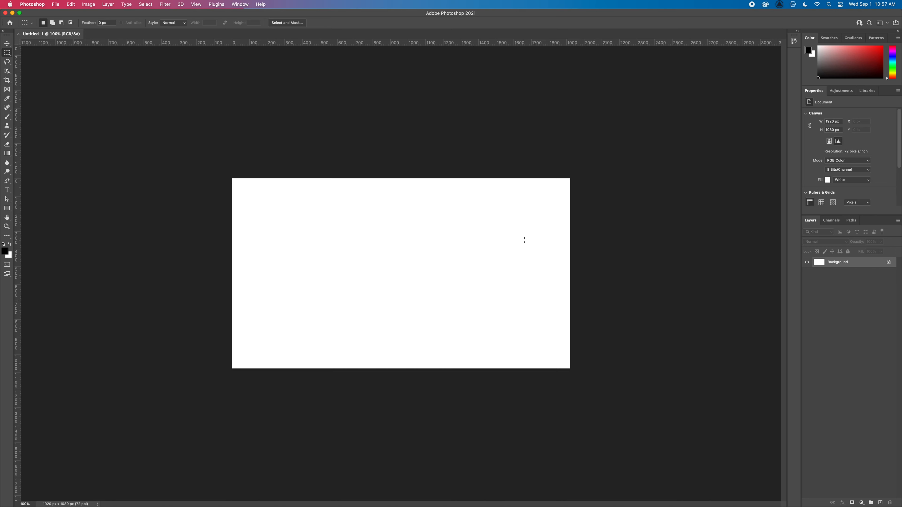
# Show the canvas guides and hide them again
pyautogui.press('super+semicolon')
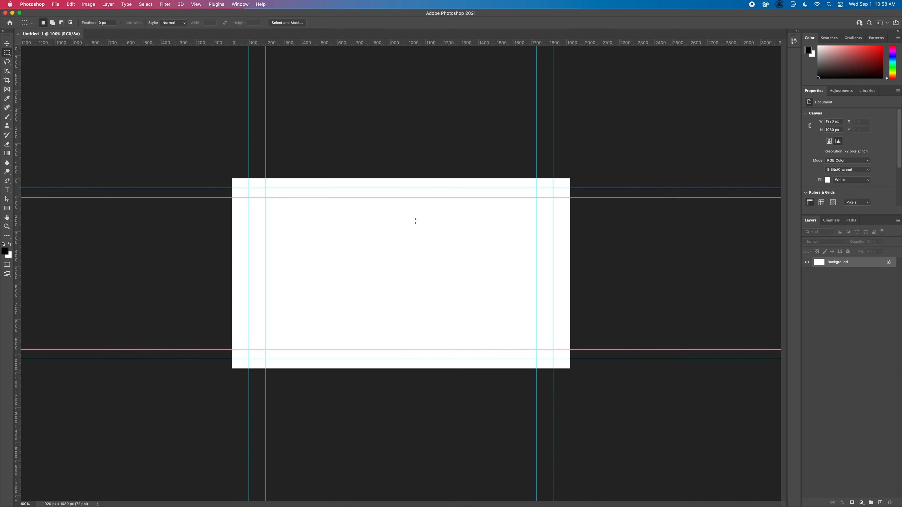
pyautogui.press('super+semicolon')
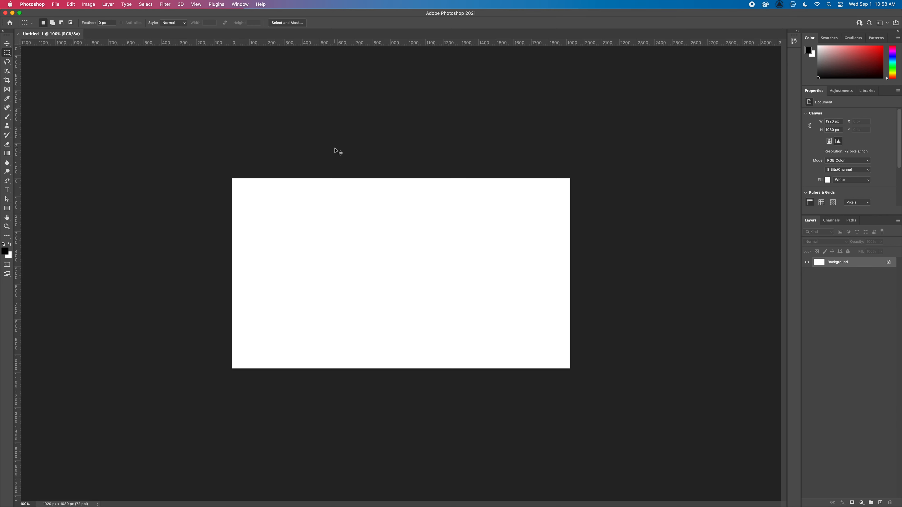
# Practise zooming the blank canvas out and in, finishing with the whole canvas fitted to the window
pyautogui.press('super+minus')
pyautogui.press('super+minus')
pyautogui.press('super+minus')
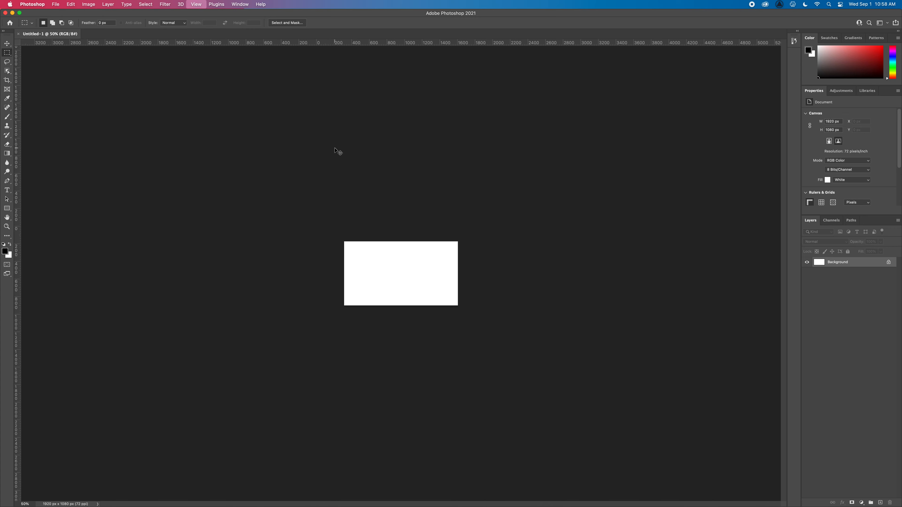
pyautogui.press('super+plus')
pyautogui.press('super+plus')
pyautogui.press('super+plus')
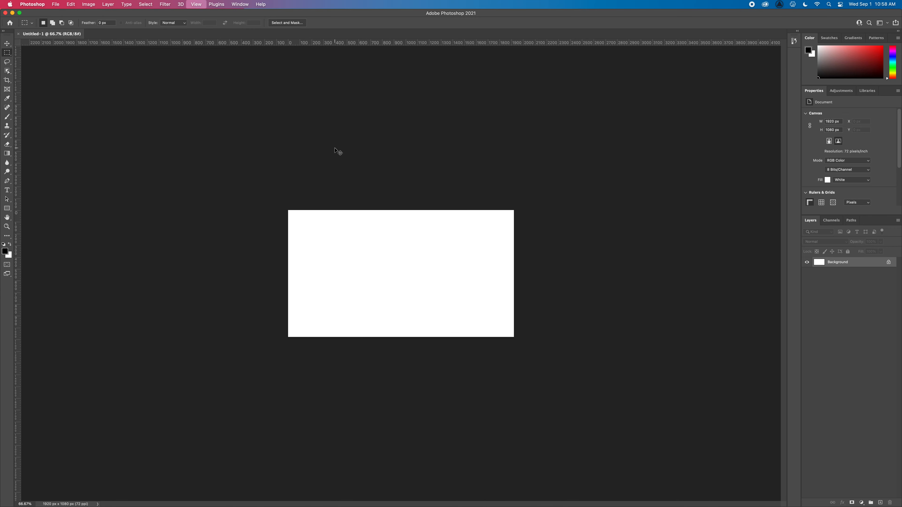
pyautogui.press('super+plus')
pyautogui.press('super+plus')
pyautogui.press('super+minus')
pyautogui.press('super+minus')
pyautogui.press('super+minus')
pyautogui.press('super+minus')
pyautogui.press('super+minus')
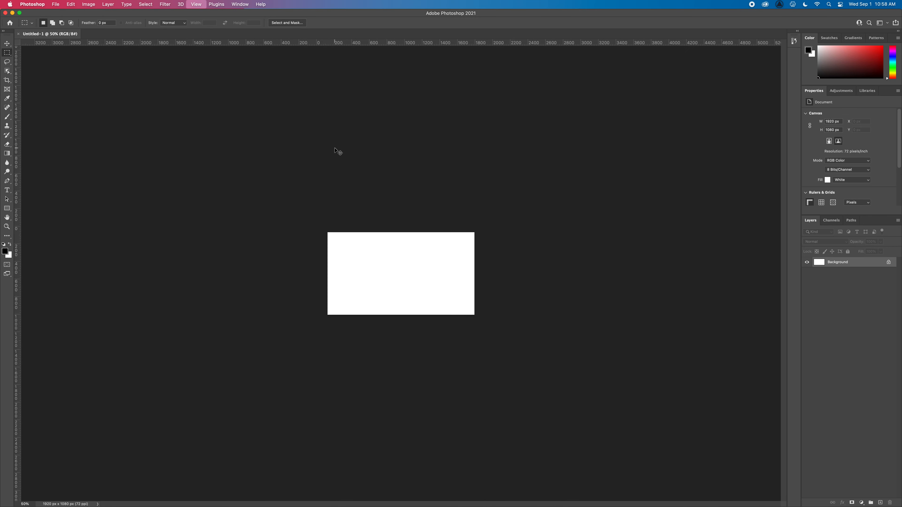
pyautogui.press('super+0')
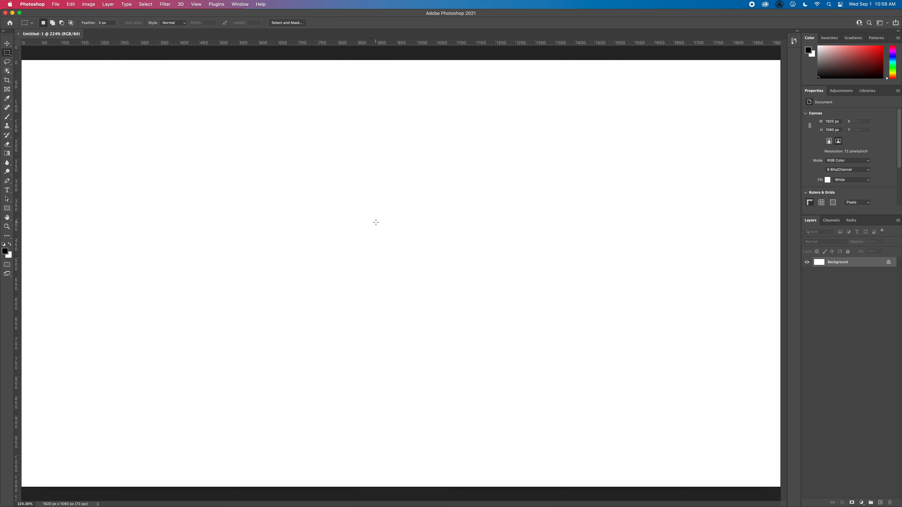
# Activate the Move tool and turn off its Auto-Select option
pyautogui.click(7, 43)
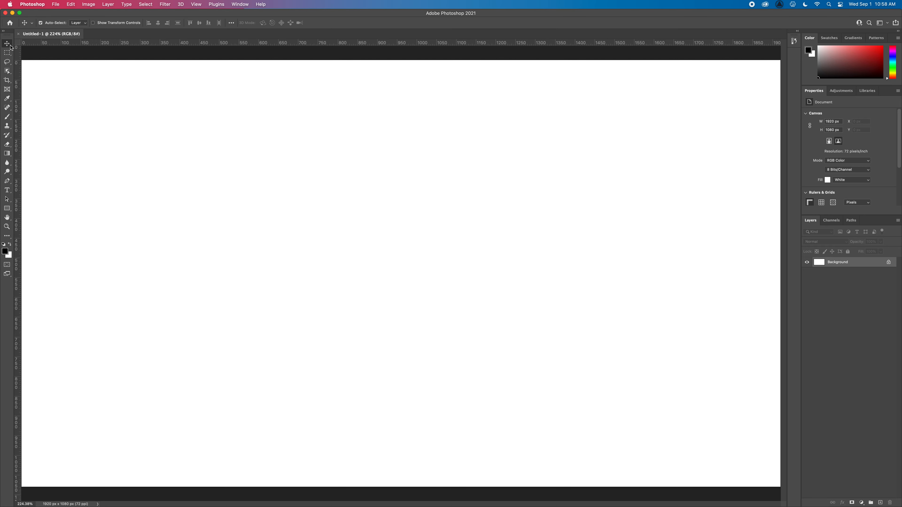
pyautogui.click(40, 23)
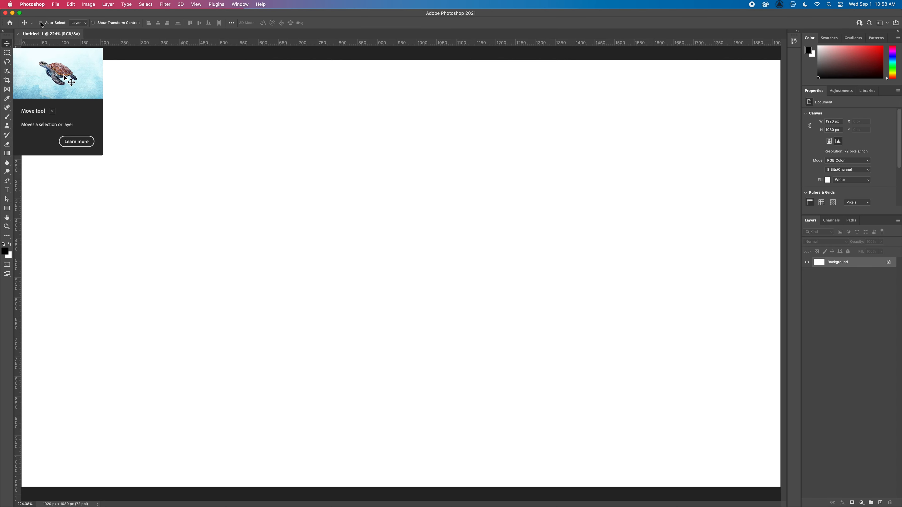
# Set the number of History States to 15 in the Performance preferences
pyautogui.click(46, 4)
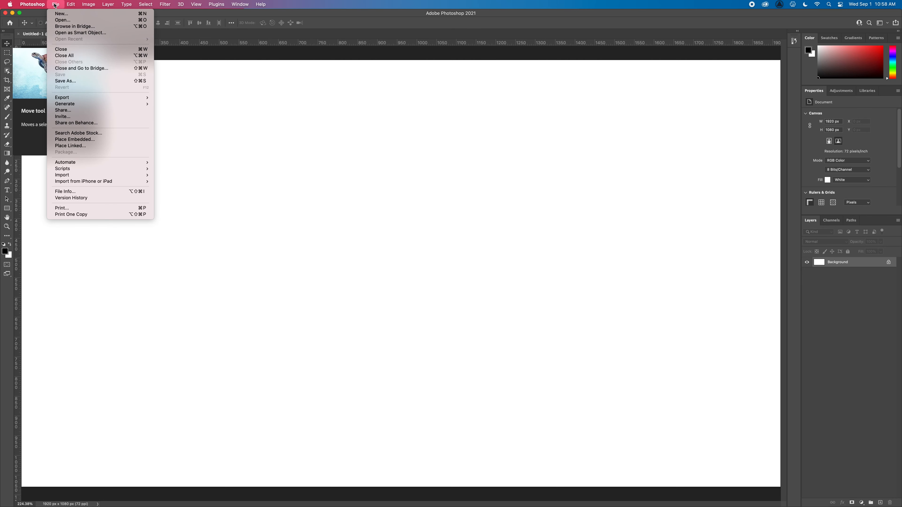
pyautogui.moveTo(42, 31)
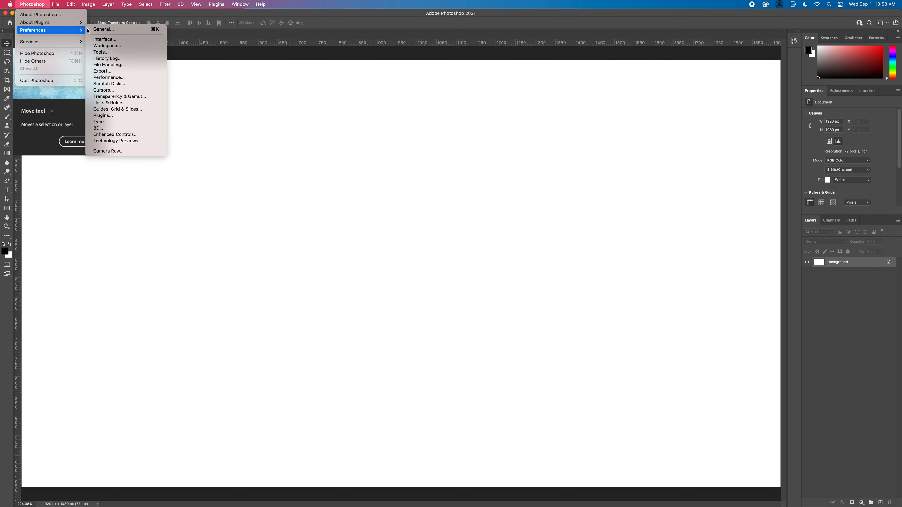
pyautogui.click(104, 29)
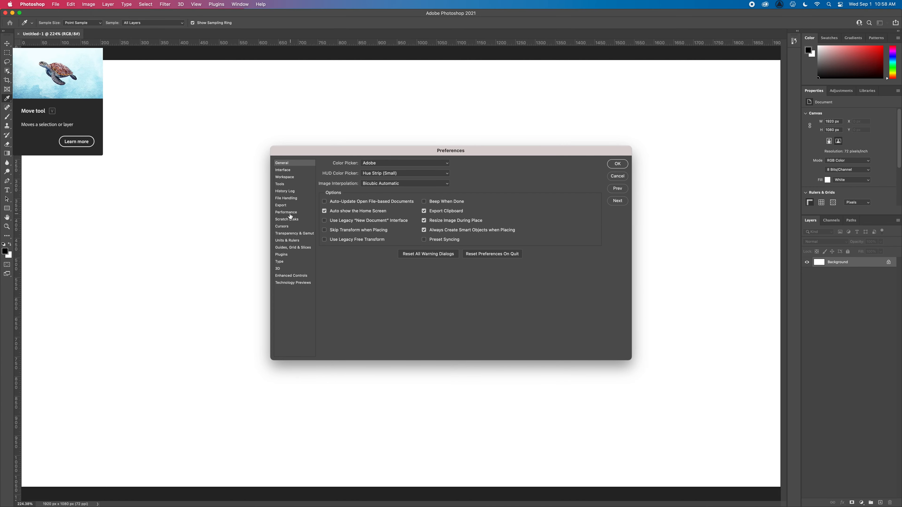
pyautogui.click(286, 213)
pyautogui.doubleClick(561, 227)
pyautogui.write('15')
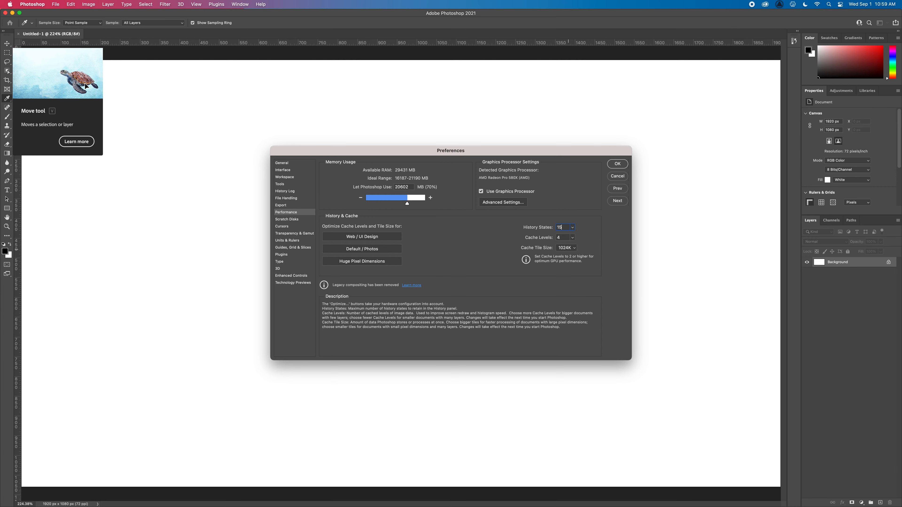
pyautogui.press('Return')
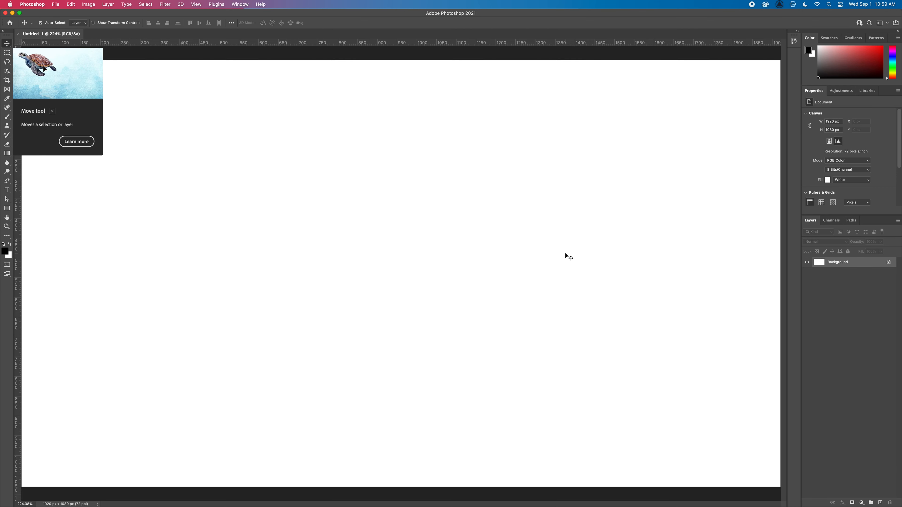
# Return to 100% zoom and convert the locked Background into a regular layer, keeping the suggested name
pyautogui.press('super+1')
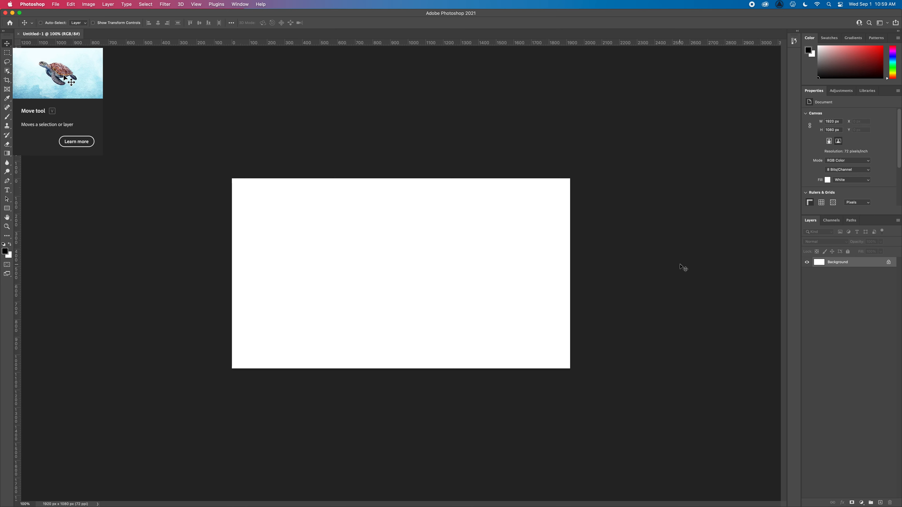
pyautogui.doubleClick(838, 264)
pyautogui.click(516, 245)
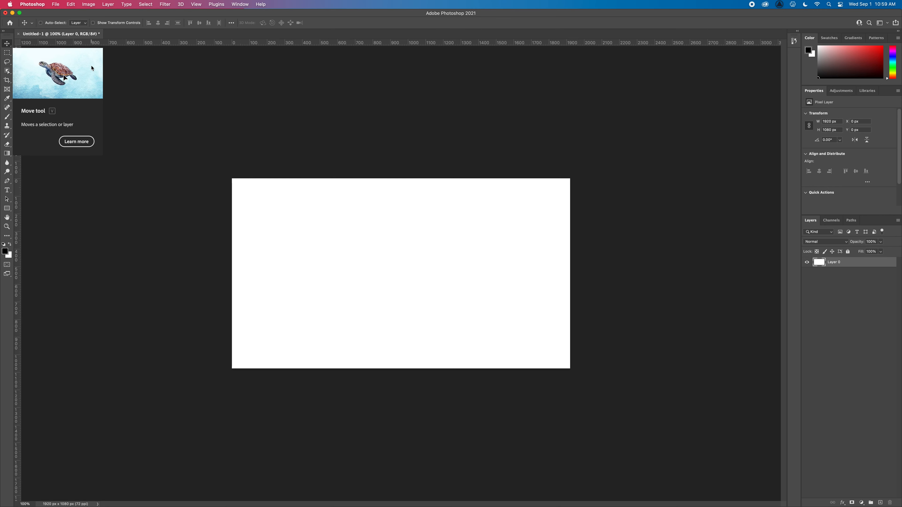
pyautogui.click(76, 141)
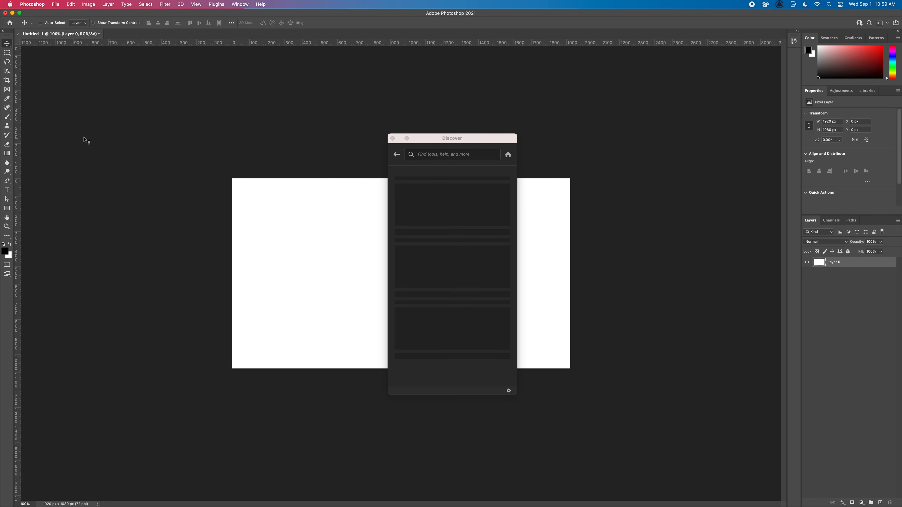
pyautogui.click(393, 139)
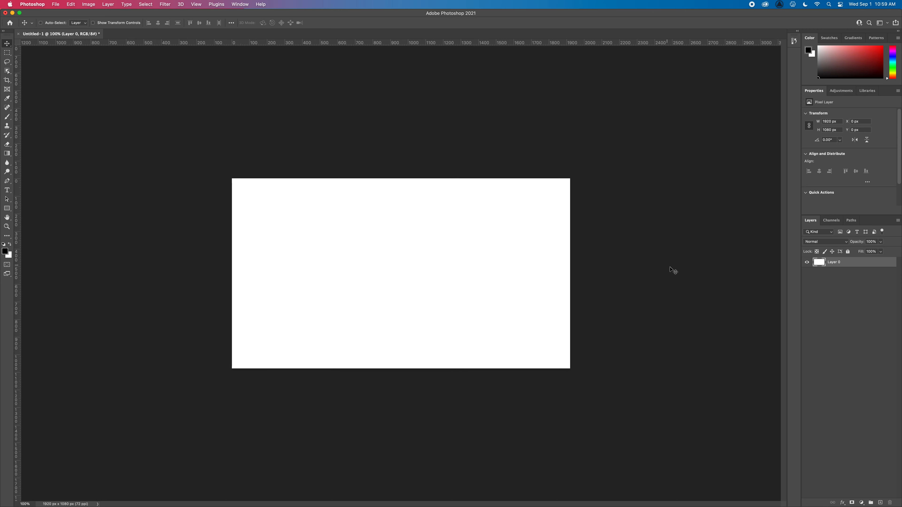
# Add a new layer above the white layer and name it test
pyautogui.click(881, 503)
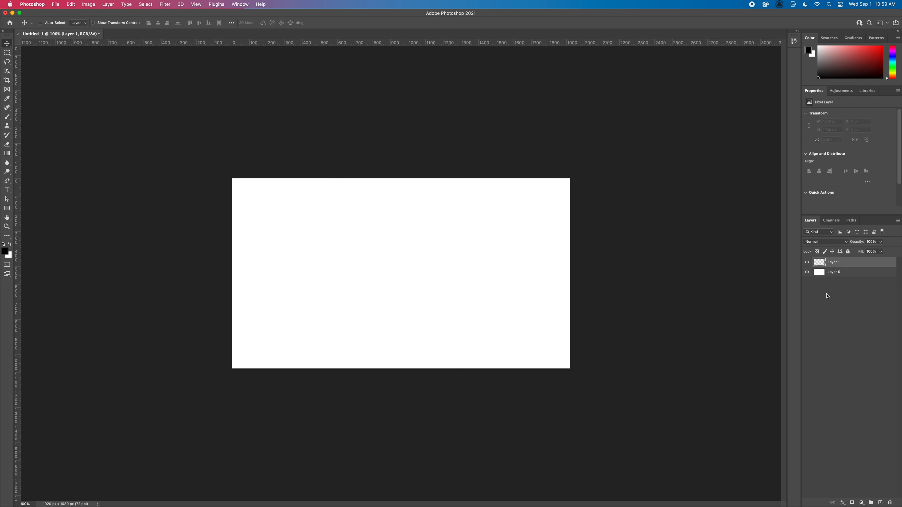
pyautogui.doubleClick(840, 262)
pyautogui.write('test')
pyautogui.press('Return')
# Paint a black X about 170 px wide near the canvas centre with the Brush tool, and toggle the test layer's visibility off and on
pyautogui.press('b')
pyautogui.rightClick(7, 118)
pyautogui.click(36, 117)
pyautogui.moveTo(380, 290)
pyautogui.mouseDown()
pyautogui.moveTo(410, 268)
pyautogui.moveTo(409, 294)
pyautogui.mouseUp()
pyautogui.click(808, 263)
pyautogui.click(808, 263)
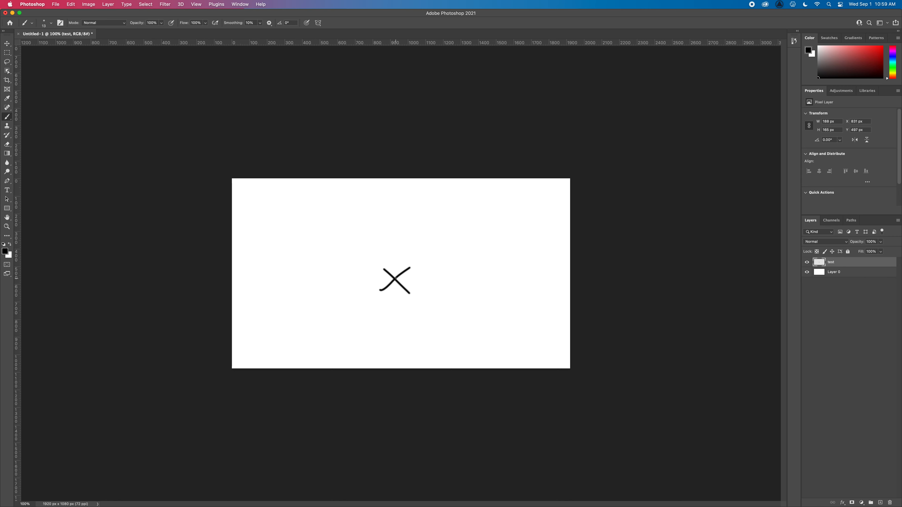
# Add another new layer and paint a soft black scribble about 300 px wide above the X with a larger brush
pyautogui.click(880, 502)
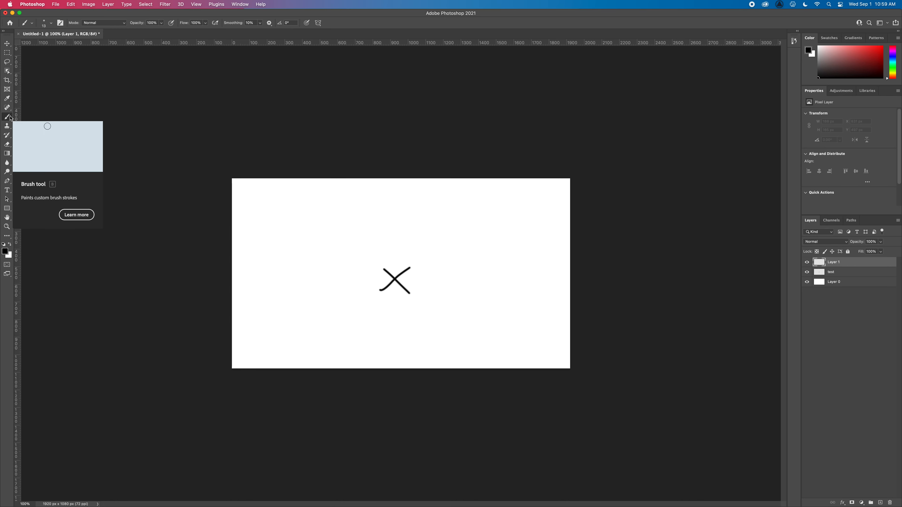
pyautogui.click(48, 24)
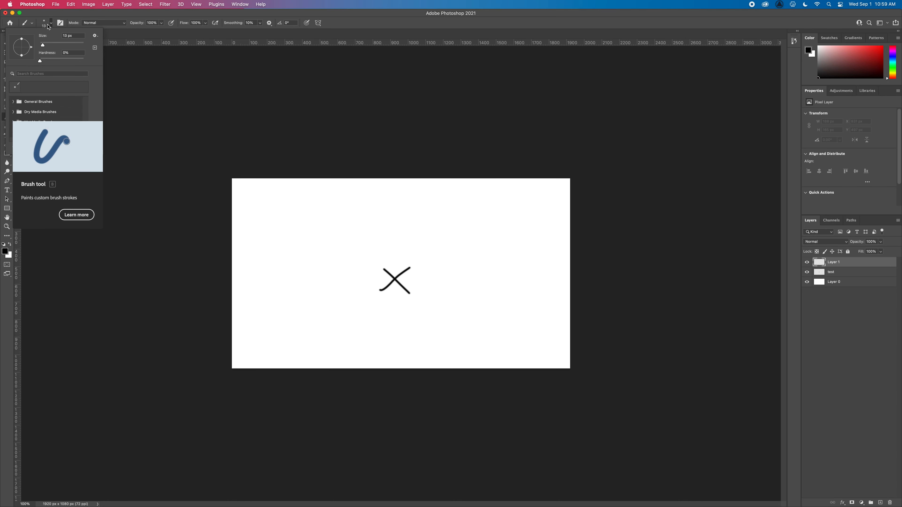
pyautogui.click(48, 24)
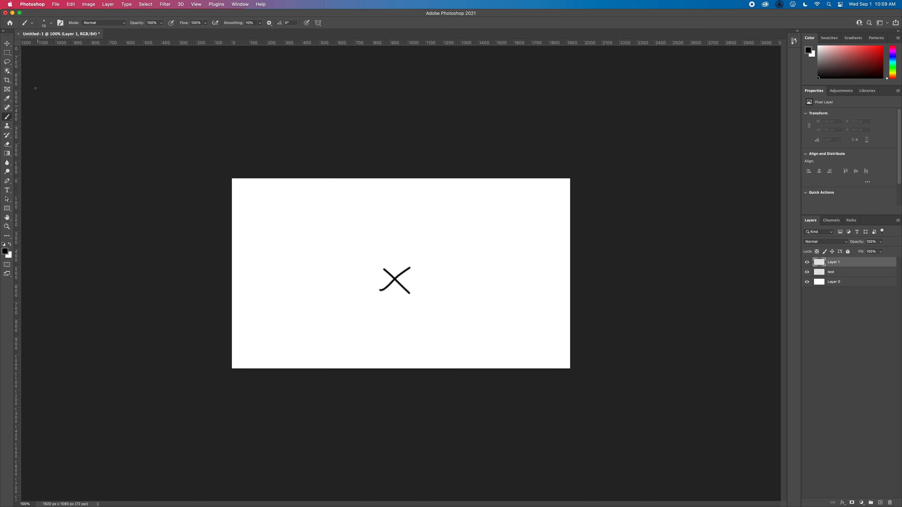
pyautogui.click(52, 24)
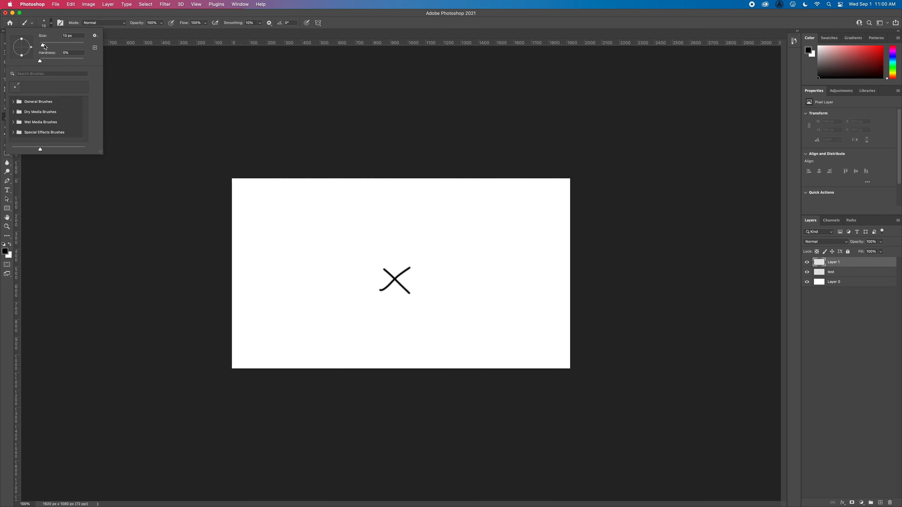
pyautogui.moveTo(43, 45)
pyautogui.mouseDown()
pyautogui.moveTo(51, 61)
pyautogui.moveTo(32, 59)
pyautogui.mouseUp()
pyautogui.moveTo(325, 251)
pyautogui.mouseDown()
pyautogui.moveTo(343, 239)
pyautogui.moveTo(360, 241)
pyautogui.moveTo(349, 248)
pyautogui.moveTo(372, 245)
pyautogui.mouseUp()
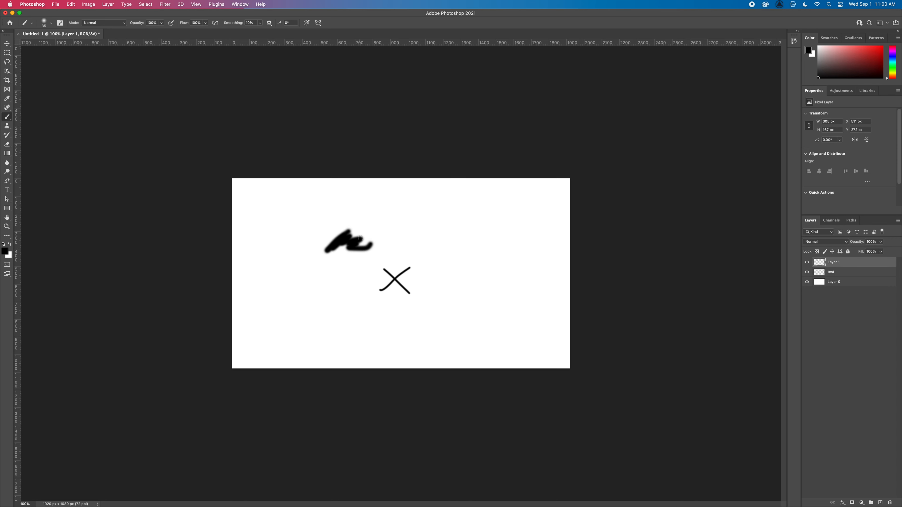
# Paint soft black strokes around the X and across the right half, enlarging the brush stepwise and shrinking it to 45 px
pyautogui.press(']')
pyautogui.press(']')
pyautogui.press(']')
pyautogui.press(']')
pyautogui.press(']')
pyautogui.press(']')
pyautogui.press(']')
pyautogui.press(']')
pyautogui.press(']')
pyautogui.press(']')
pyautogui.moveTo(373, 226)
pyautogui.mouseDown()
pyautogui.moveTo(439, 246)
pyautogui.moveTo(430, 243)
pyautogui.moveTo(476, 273)
pyautogui.moveTo(415, 307)
pyautogui.mouseUp()
pyautogui.press(']')
pyautogui.press(']')
pyautogui.press(']')
pyautogui.press(']')
pyautogui.press('[')
pyautogui.press('[')
pyautogui.press('[')
pyautogui.press('[')
pyautogui.press('[')
pyautogui.press('[')
pyautogui.press('[')
pyautogui.press('[')
pyautogui.press('[')
pyautogui.press('[')
pyautogui.press('[')
pyautogui.press('[')
pyautogui.press('[')
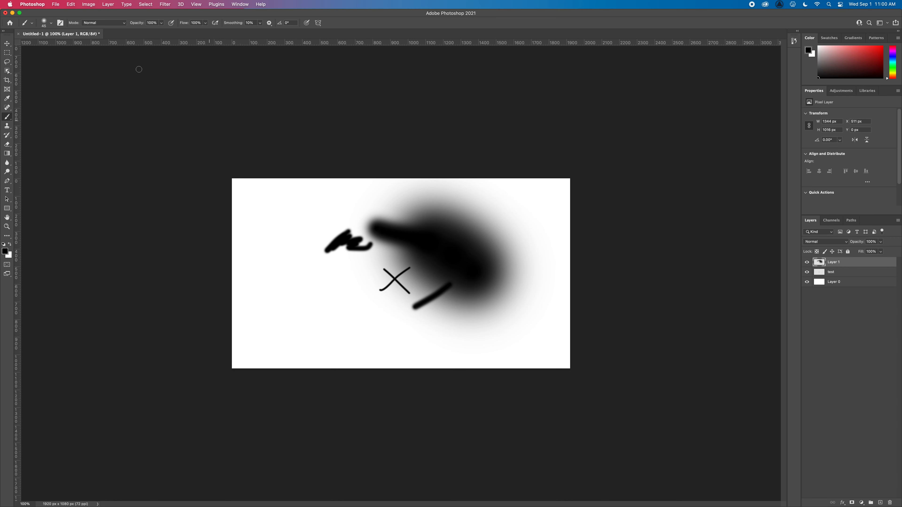
# Enlarge the brush preset list and choose the KYLE Ultimate Pencil Hard brush from Dry Media Brushes
pyautogui.click(52, 24)
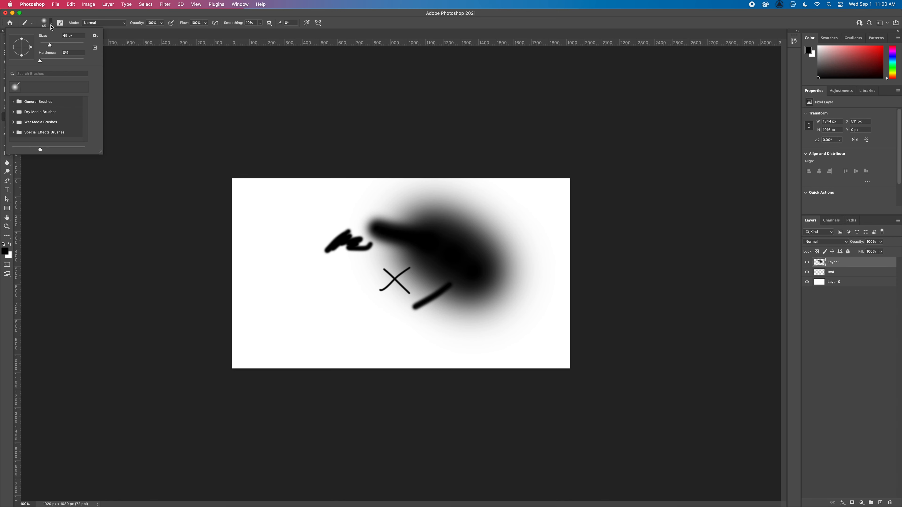
pyautogui.click(13, 113)
pyautogui.moveTo(101, 152)
pyautogui.mouseDown()
pyautogui.moveTo(132, 249)
pyautogui.moveTo(147, 263)
pyautogui.mouseUp()
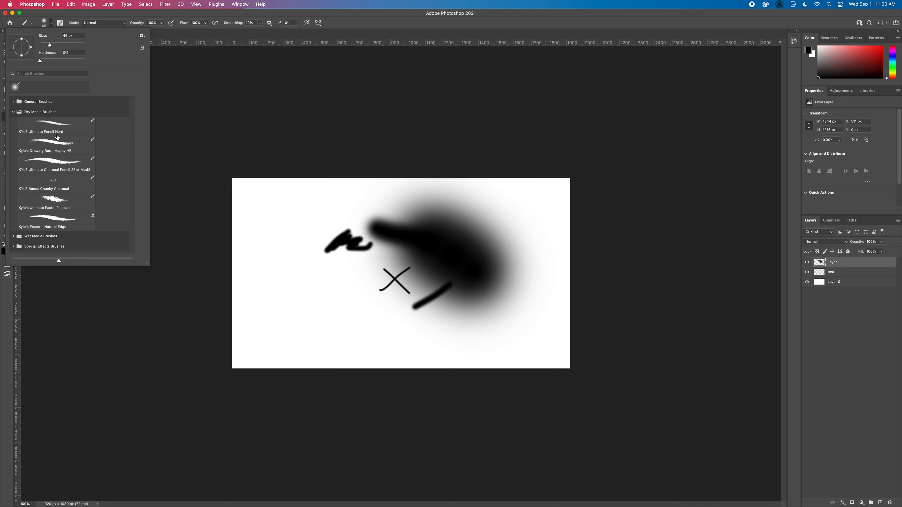
pyautogui.click(67, 136)
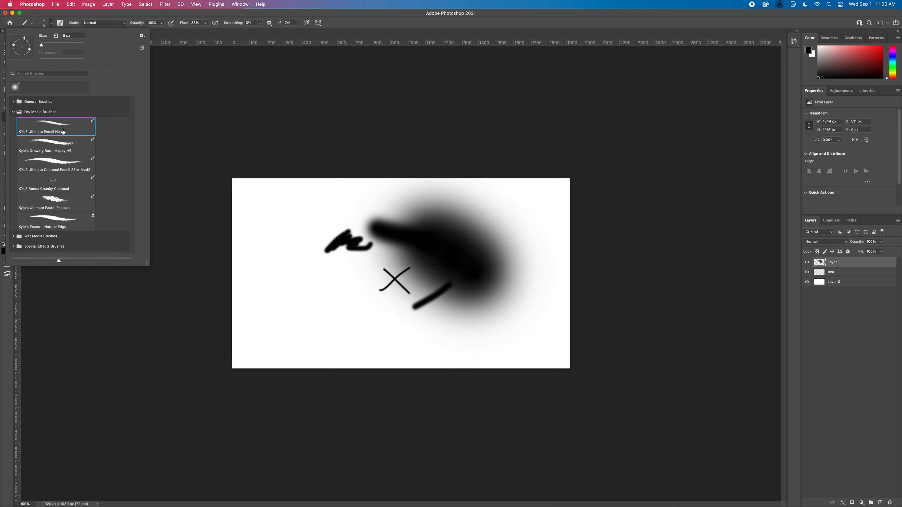
pyautogui.doubleClick(57, 127)
# Draw a looping freehand pencil scribble in the lower-left part of the canvas and inspect its texture up close
pyautogui.moveTo(285, 261)
pyautogui.mouseDown()
pyautogui.moveTo(278, 297)
pyautogui.moveTo(292, 284)
pyautogui.moveTo(309, 285)
pyautogui.moveTo(299, 303)
pyautogui.moveTo(286, 295)
pyautogui.moveTo(283, 309)
pyautogui.moveTo(329, 304)
pyautogui.moveTo(383, 326)
pyautogui.mouseUp()
pyautogui.scroll(5, 308, 295)
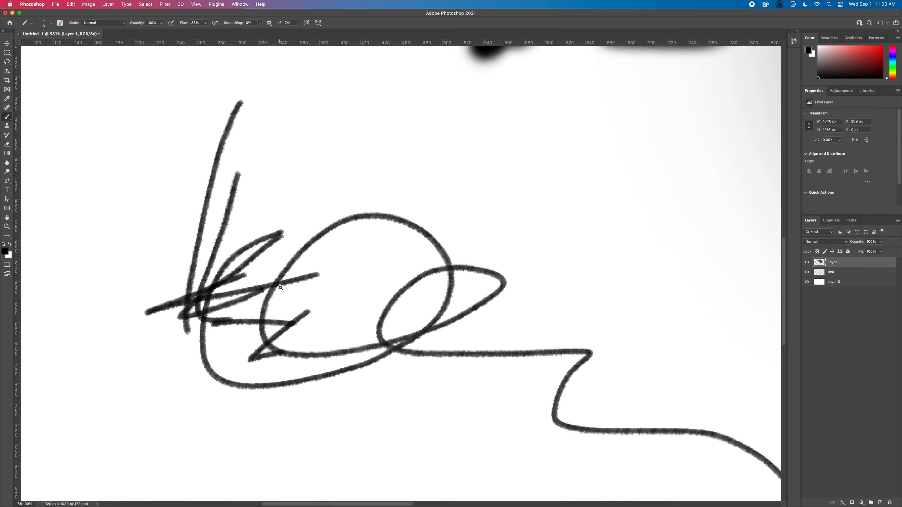
pyautogui.scroll(-5, 273, 286)
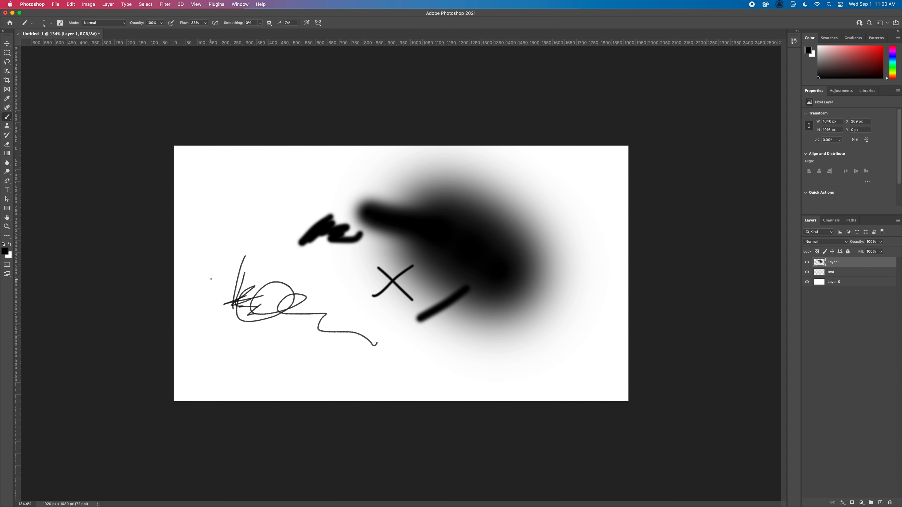
# Set the foreground color to a saturated blue and draw a zigzag pencil line above the X and over the dark blob
pyautogui.click(5, 251)
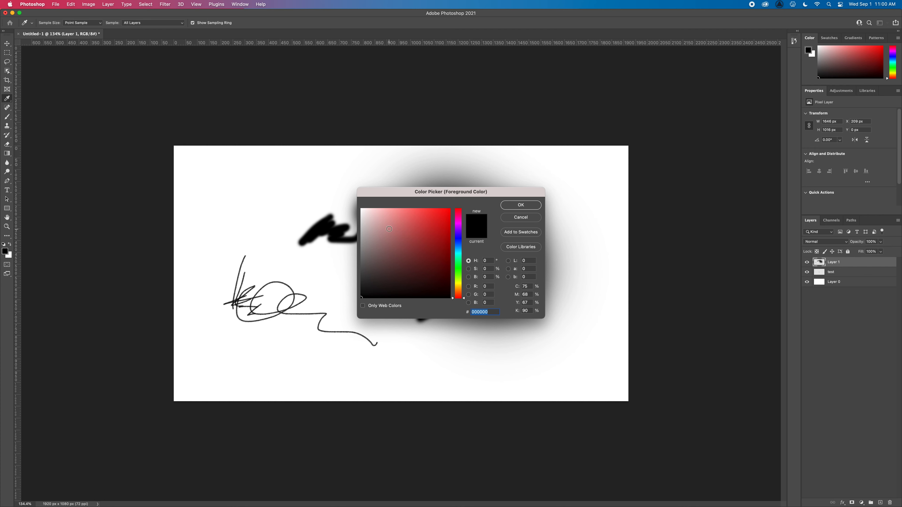
pyautogui.click(415, 233)
pyautogui.click(434, 230)
pyautogui.moveTo(462, 253); pyautogui.dragTo(464, 244)
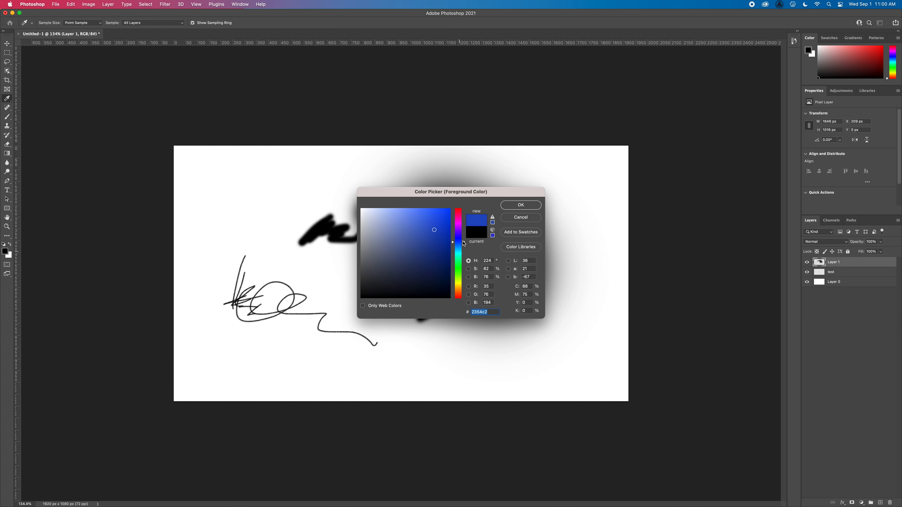
pyautogui.click(506, 205)
pyautogui.press('b')
pyautogui.moveTo(345, 250)
pyautogui.mouseDown()
pyautogui.moveTo(425, 229)
pyautogui.moveTo(448, 258)
pyautogui.moveTo(397, 255)
pyautogui.moveTo(369, 266)
pyautogui.mouseUp()
# Swap to the white color, draw a wavy stroke over the dark blob, and swap back to blue as foreground
pyautogui.press('x')
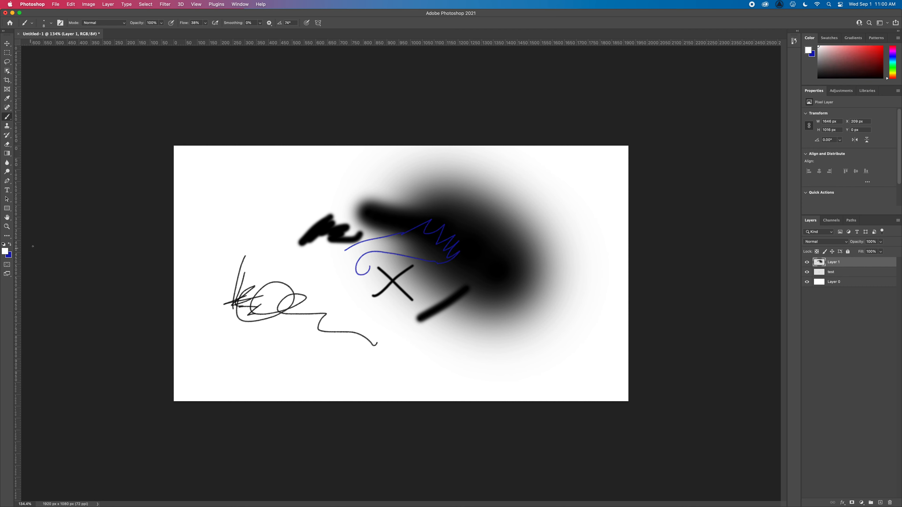
pyautogui.moveTo(397, 236)
pyautogui.mouseDown()
pyautogui.moveTo(433, 229)
pyautogui.moveTo(482, 258)
pyautogui.moveTo(459, 244)
pyautogui.mouseUp()
pyautogui.press('x')
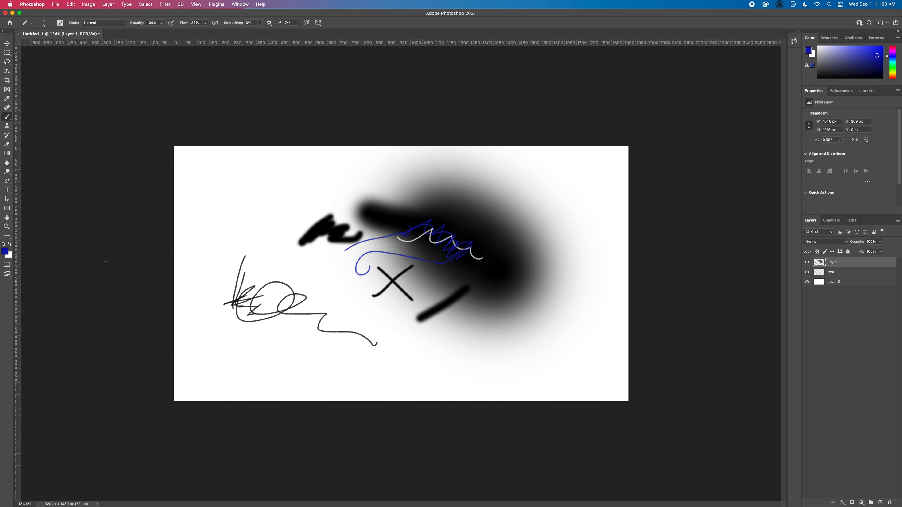
# Reset the colors to default black and white, and draw a thin black arc over the small soft scribble
pyautogui.press('d')
pyautogui.moveTo(347, 205)
pyautogui.mouseDown()
pyautogui.moveTo(298, 237)
pyautogui.moveTo(353, 222)
pyautogui.moveTo(366, 244)
pyautogui.mouseUp()
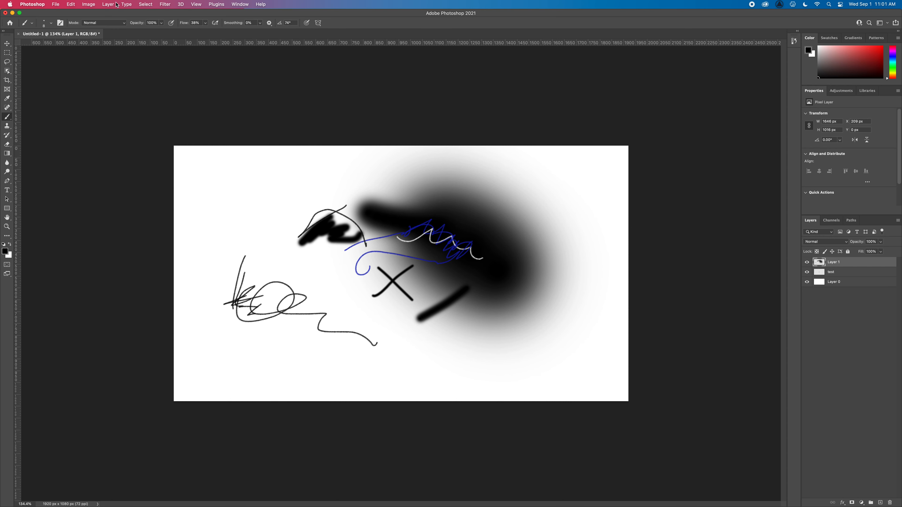
# Switch the workspace to Motion
pyautogui.click(244, 5)
pyautogui.moveTo(292, 20)
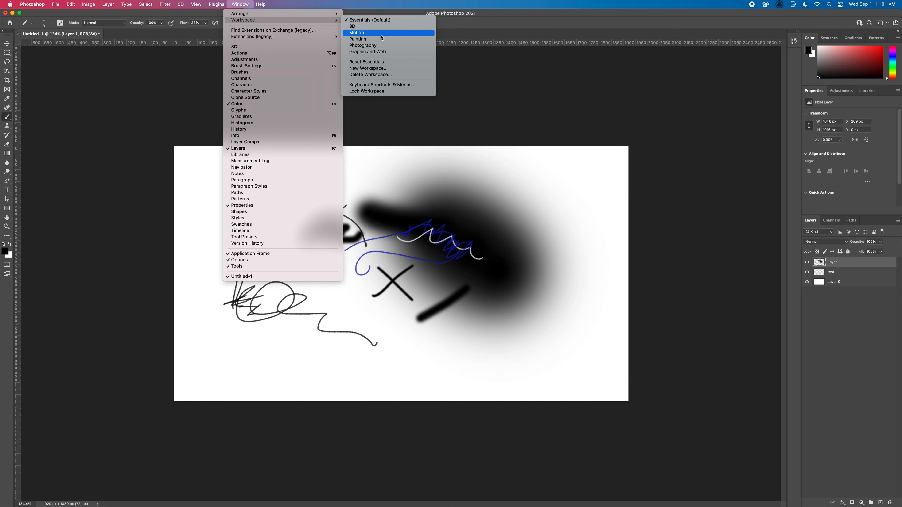
pyautogui.click(373, 33)
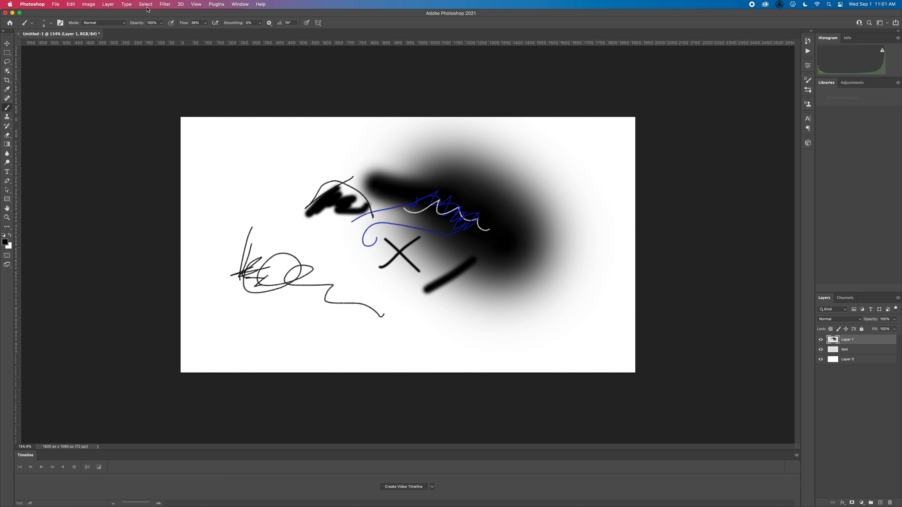
# Add a new blank video layer and rename it penciltest
pyautogui.click(109, 5)
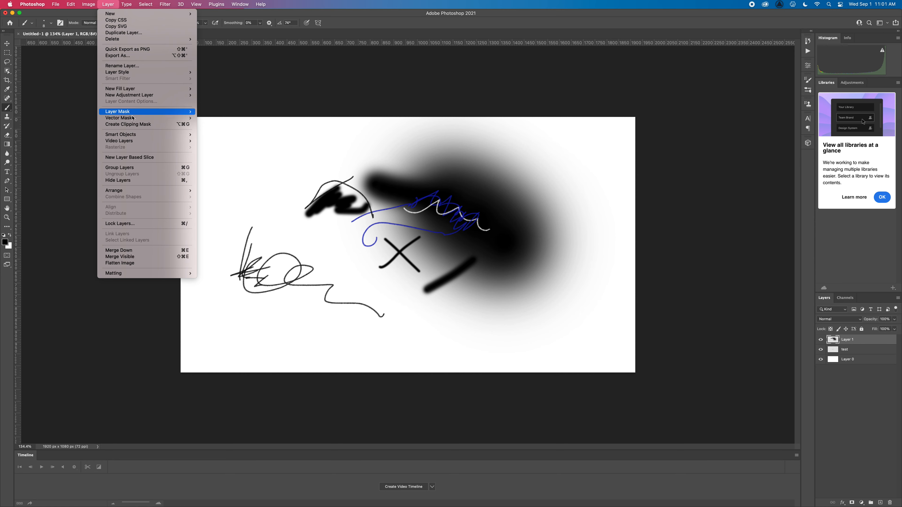
pyautogui.moveTo(185, 142)
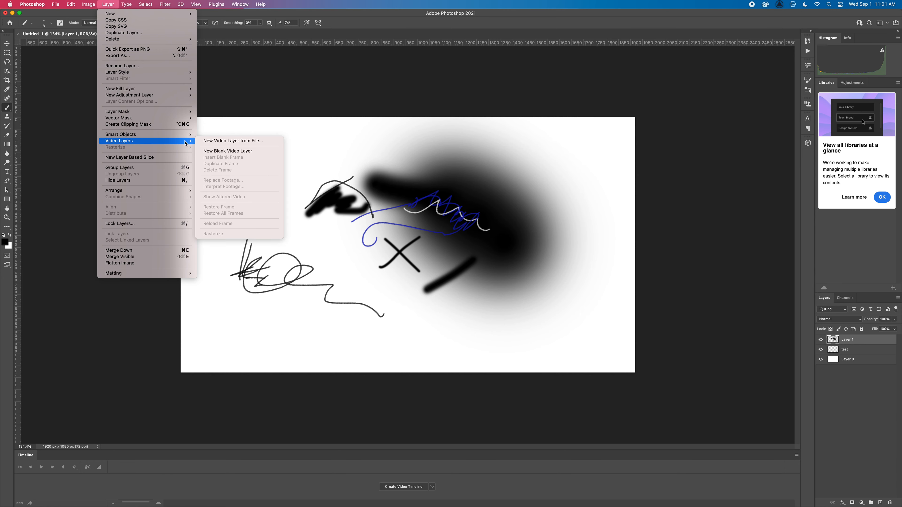
pyautogui.click(213, 153)
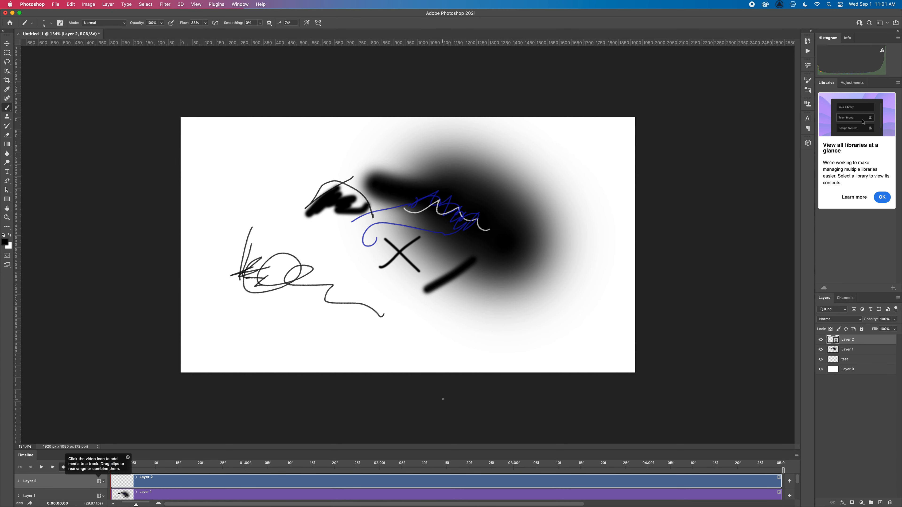
pyautogui.doubleClick(848, 340)
pyautogui.write('penciltest')
pyautogui.press('Return')
pyautogui.click(128, 458)
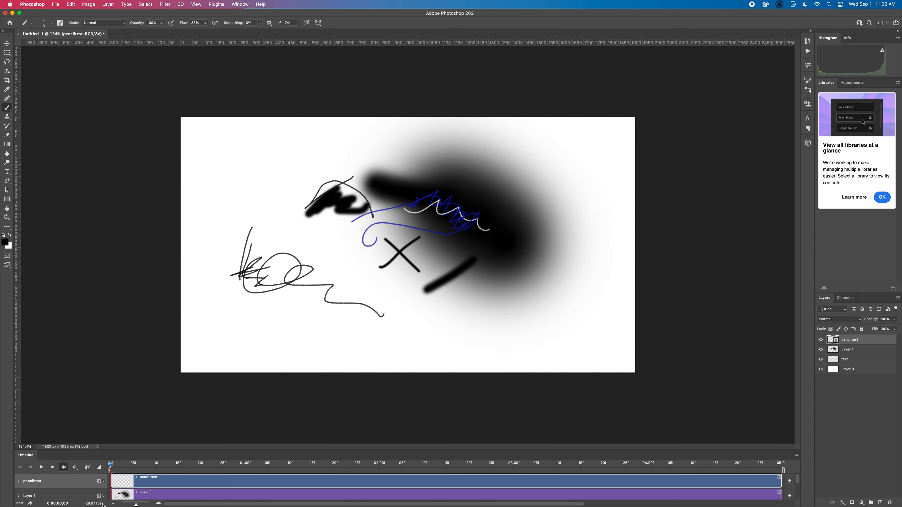
# Set the timeline frame rate to 12 fps
pyautogui.moveTo(136, 504); pyautogui.dragTo(130, 505)
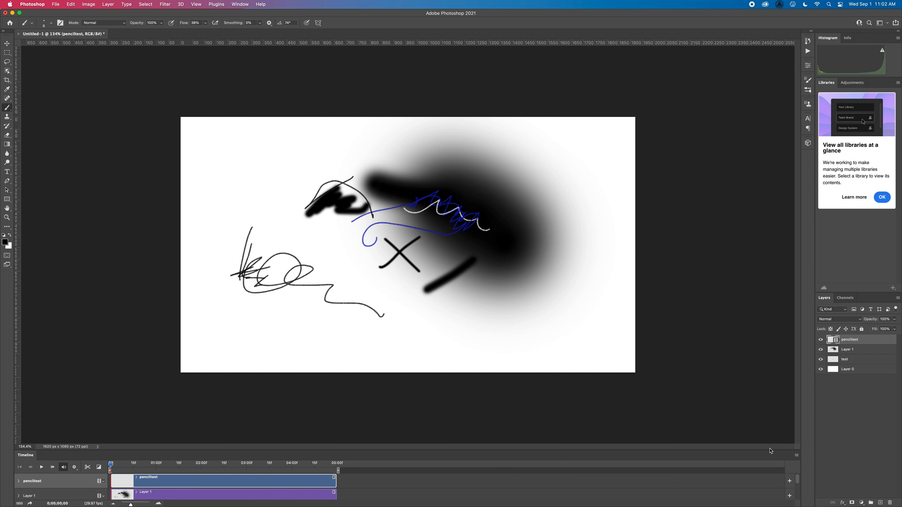
pyautogui.click(798, 457)
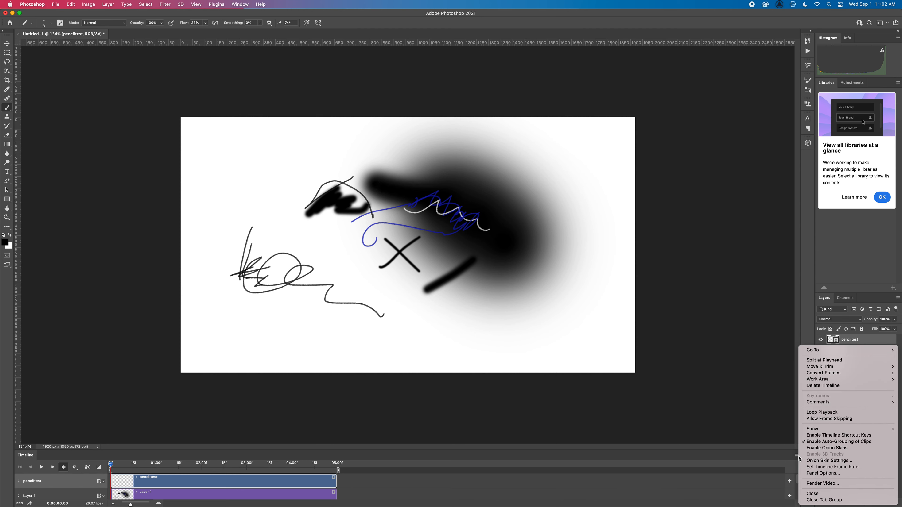
pyautogui.click(837, 468)
pyautogui.write('12')
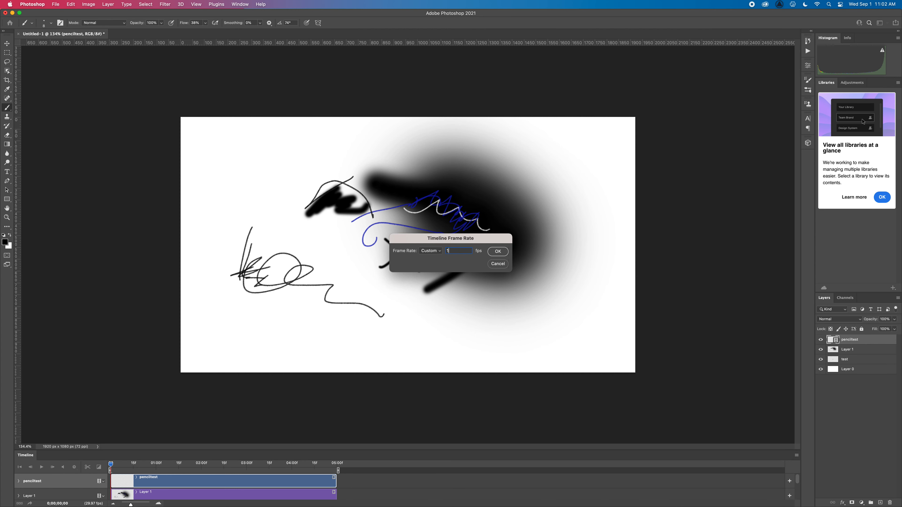
pyautogui.click(501, 253)
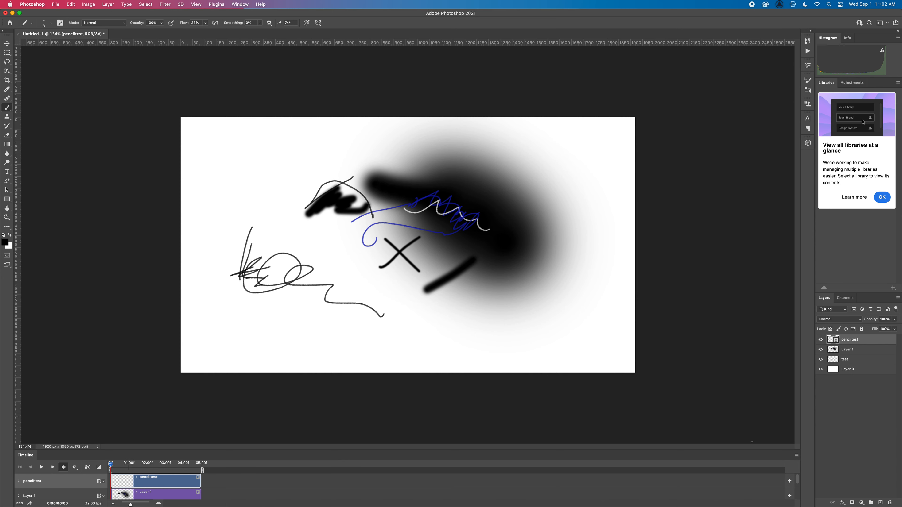
# Enable the timeline shortcut keys and loop playback for the timeline
pyautogui.click(796, 455)
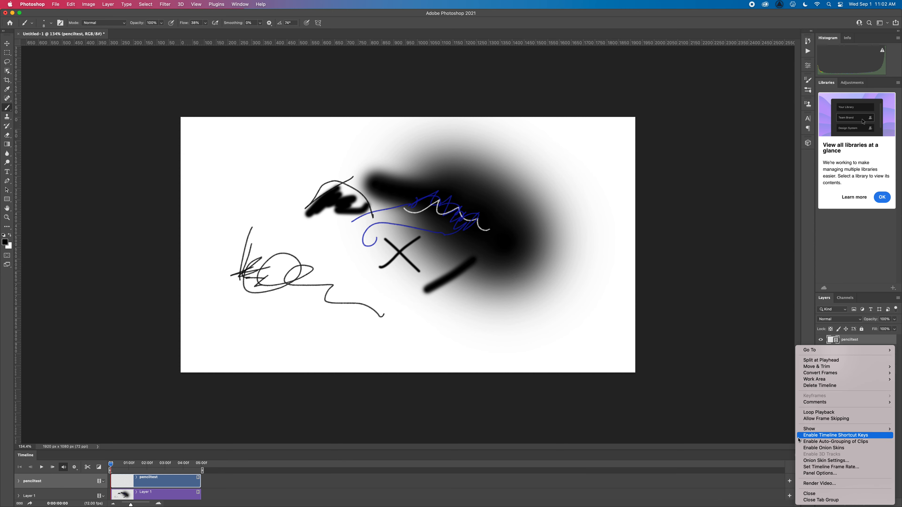
pyautogui.click(810, 438)
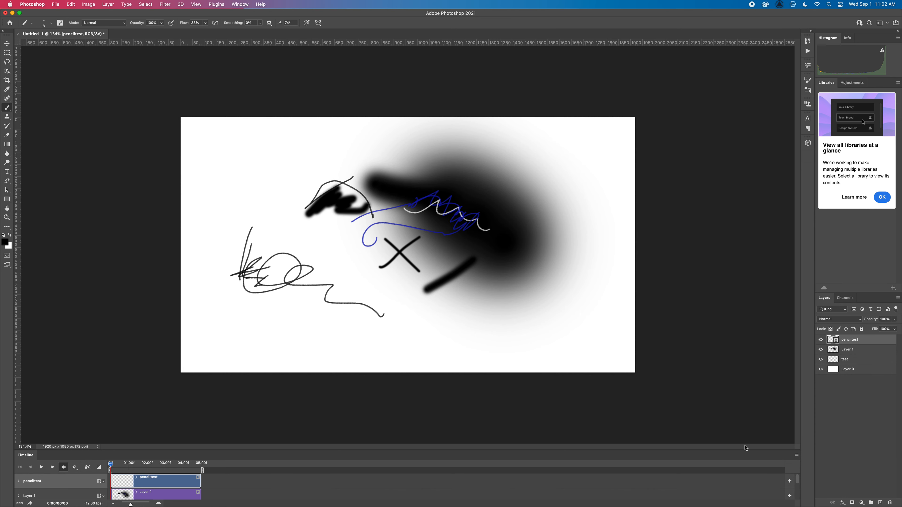
pyautogui.click(797, 456)
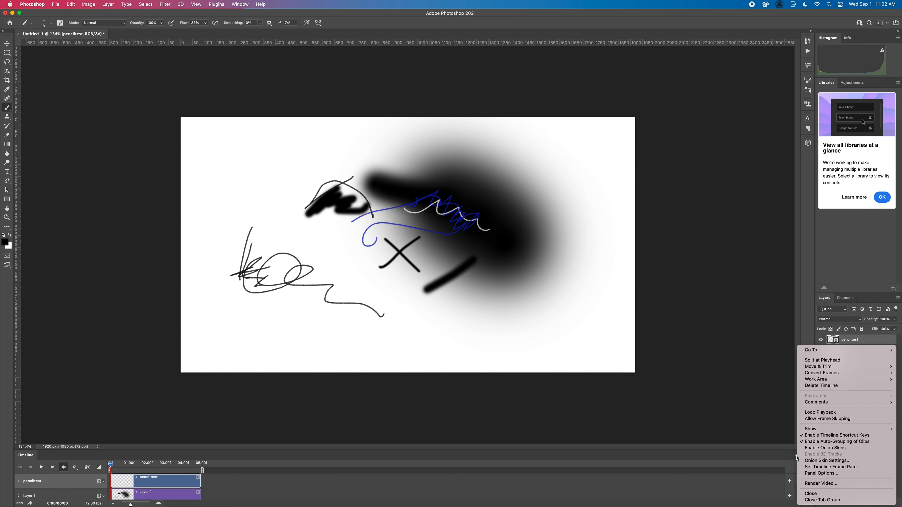
pyautogui.click(807, 413)
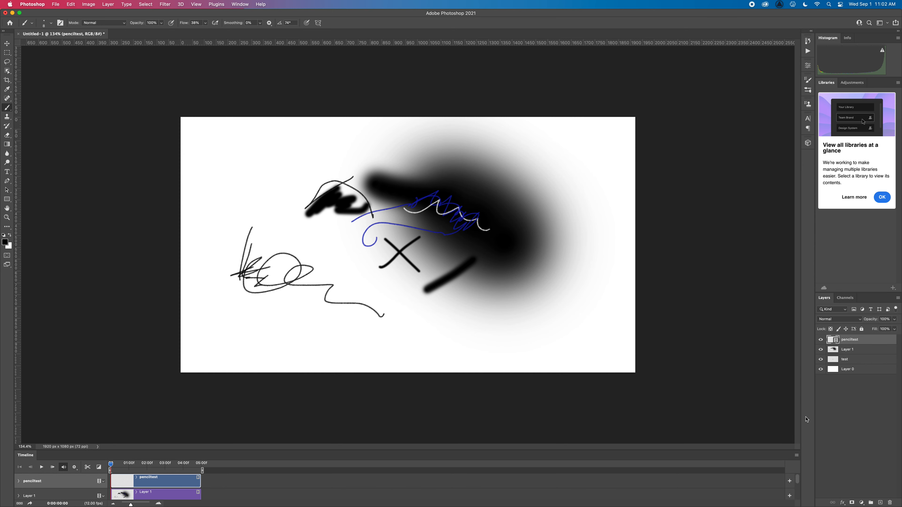
pyautogui.click(797, 455)
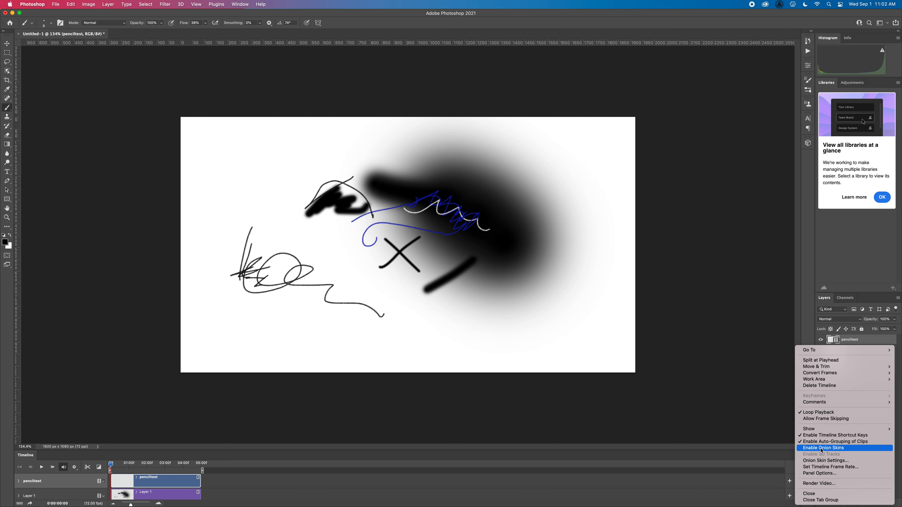
pyautogui.click(402, 342)
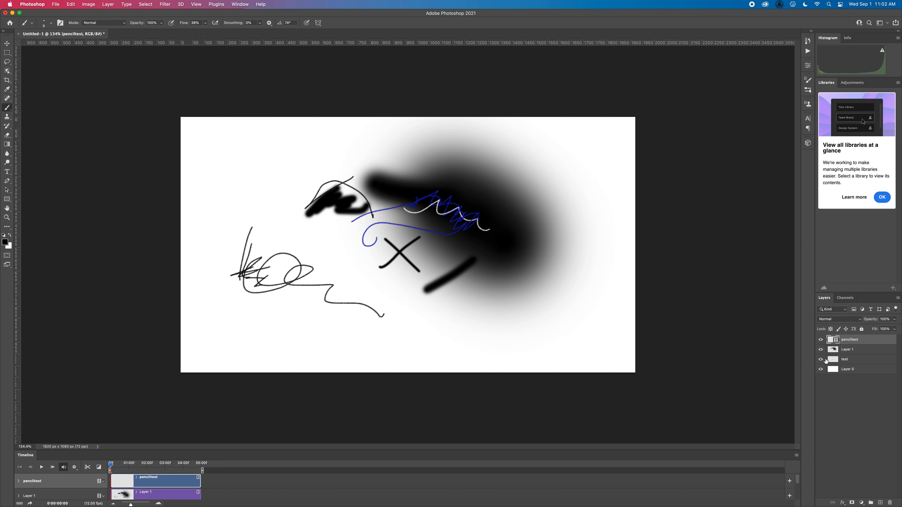
# Hide Layer 1 and the test layer, and enlarge the timeline with the penciltest track expanded
pyautogui.click(821, 349)
pyautogui.click(821, 359)
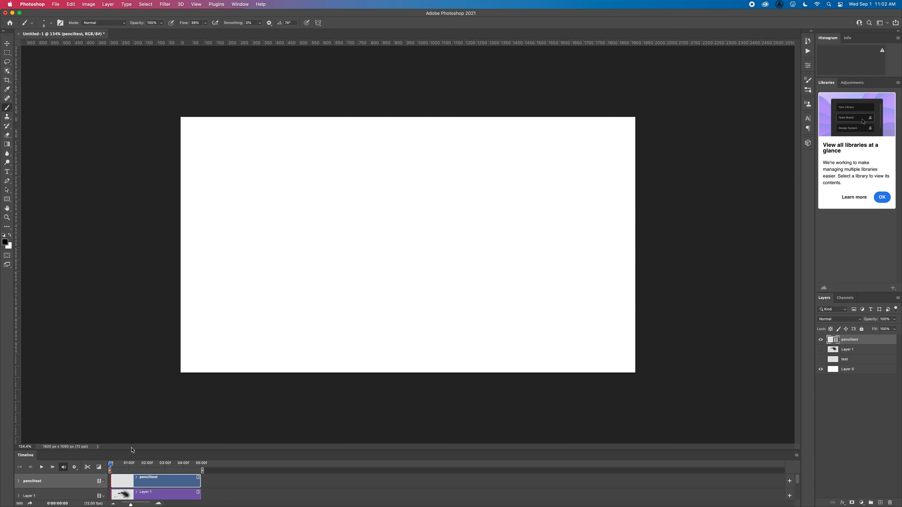
pyautogui.moveTo(131, 450); pyautogui.dragTo(129, 424)
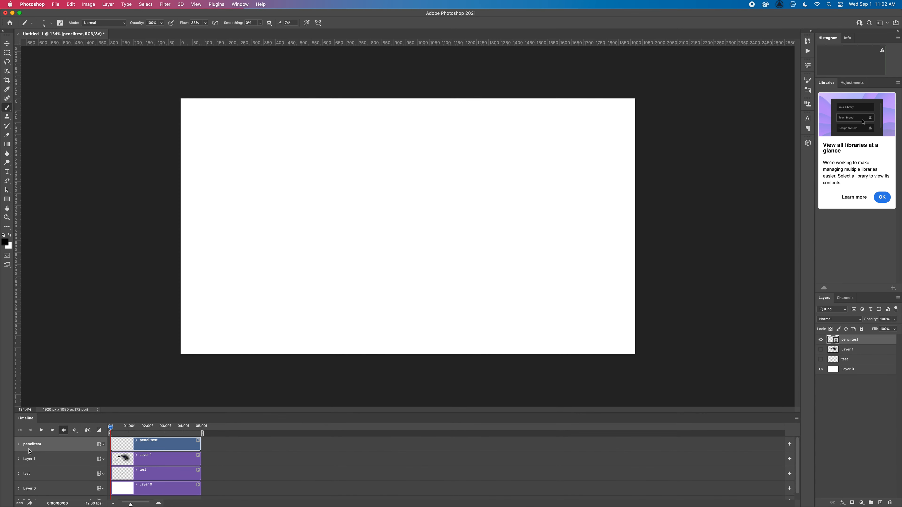
pyautogui.click(19, 444)
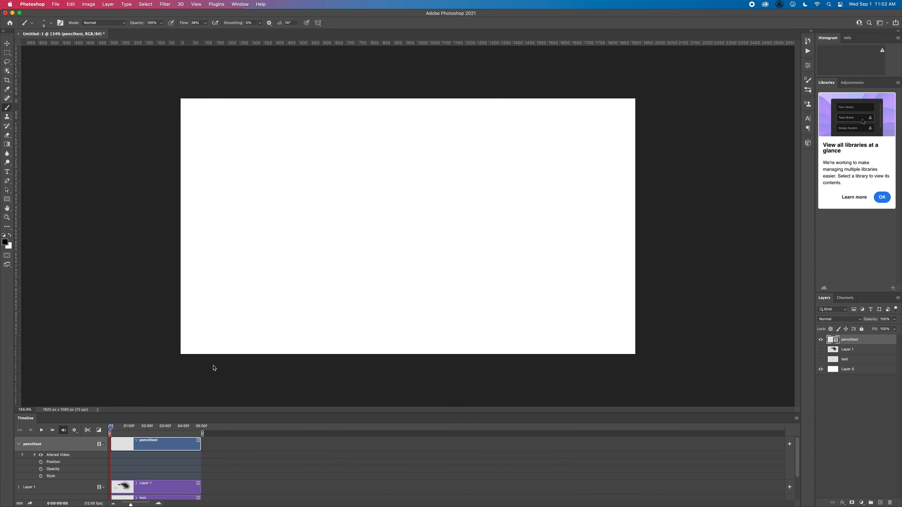
# Draw a small oval on the first frame of penciltest and advance one frame with the timeline zoomed in
pyautogui.moveTo(296, 231)
pyautogui.mouseDown()
pyautogui.moveTo(288, 246)
pyautogui.moveTo(307, 231)
pyautogui.mouseUp()
pyautogui.press('Right')
pyautogui.moveTo(134, 501); pyautogui.dragTo(143, 501)
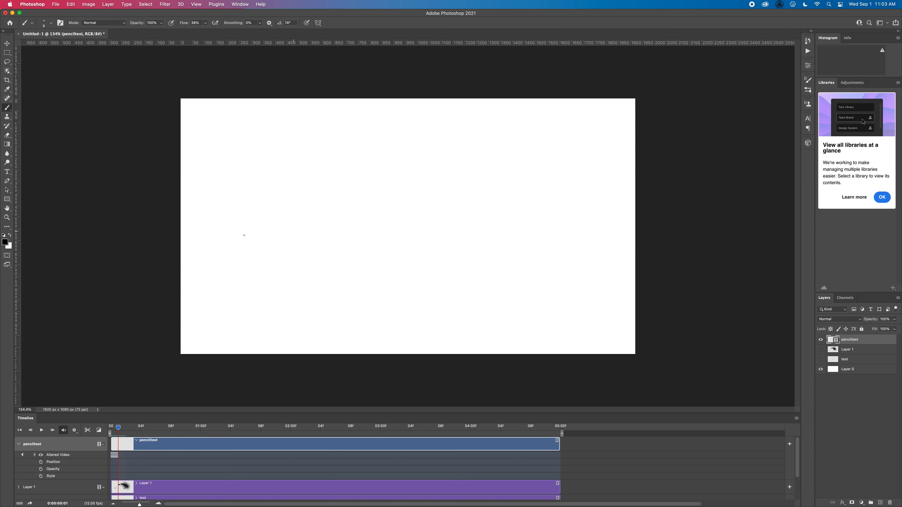
# Handwrite the numbers 1 to 12 on penciltest, one per consecutive frame, in the lower-left part of the canvas
pyautogui.moveTo(251, 236); pyautogui.dragTo(250, 261)
pyautogui.press('Right')
pyautogui.moveTo(231, 228)
pyautogui.mouseDown()
pyautogui.moveTo(247, 224)
pyautogui.moveTo(247, 264)
pyautogui.moveTo(257, 265)
pyautogui.mouseUp()
pyautogui.press('Right')
pyautogui.moveTo(237, 231)
pyautogui.mouseDown()
pyautogui.moveTo(247, 260)
pyautogui.moveTo(240, 259)
pyautogui.moveTo(238, 244)
pyautogui.moveTo(255, 250)
pyautogui.moveTo(249, 276)
pyautogui.mouseUp()
pyautogui.press('Right')
pyautogui.press('Right')
pyautogui.moveTo(259, 238)
pyautogui.mouseDown()
pyautogui.moveTo(238, 251)
pyautogui.moveTo(241, 267)
pyautogui.moveTo(258, 257)
pyautogui.moveTo(256, 269)
pyautogui.moveTo(260, 243)
pyautogui.moveTo(247, 248)
pyautogui.moveTo(253, 272)
pyautogui.moveTo(236, 273)
pyautogui.moveTo(253, 274)
pyautogui.moveTo(255, 251)
pyautogui.moveTo(241, 273)
pyautogui.moveTo(258, 273)
pyautogui.moveTo(241, 274)
pyautogui.mouseUp()
pyautogui.press('Right')
pyautogui.press('Right')
pyautogui.press('Right')
pyautogui.press('Right')
pyautogui.press('Right')
pyautogui.press('Right')
pyautogui.press('Right')
pyautogui.moveTo(250, 257)
pyautogui.mouseDown()
pyautogui.moveTo(262, 257)
pyautogui.moveTo(269, 276)
pyautogui.mouseUp()
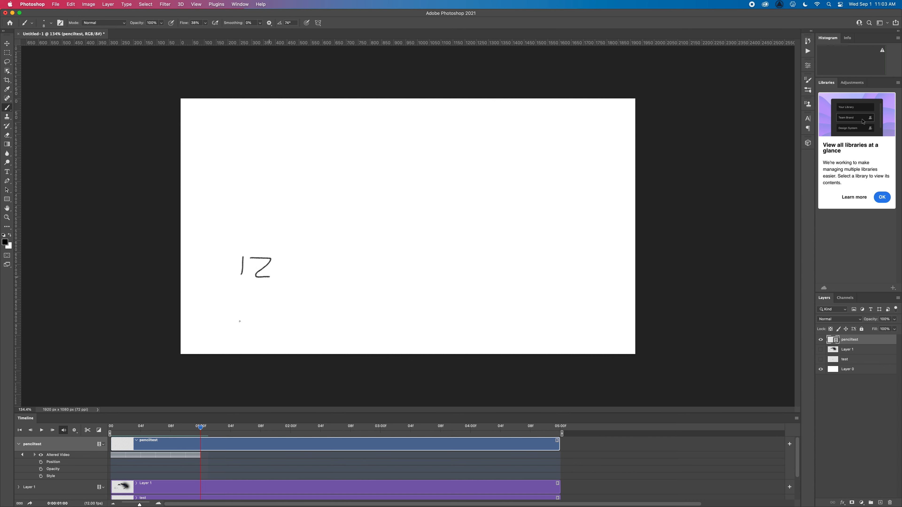
# Shorten the work area to end just after the frame numbered 12, collapse the penciltest track and play the number animation
pyautogui.moveTo(561, 435); pyautogui.dragTo(212, 433)
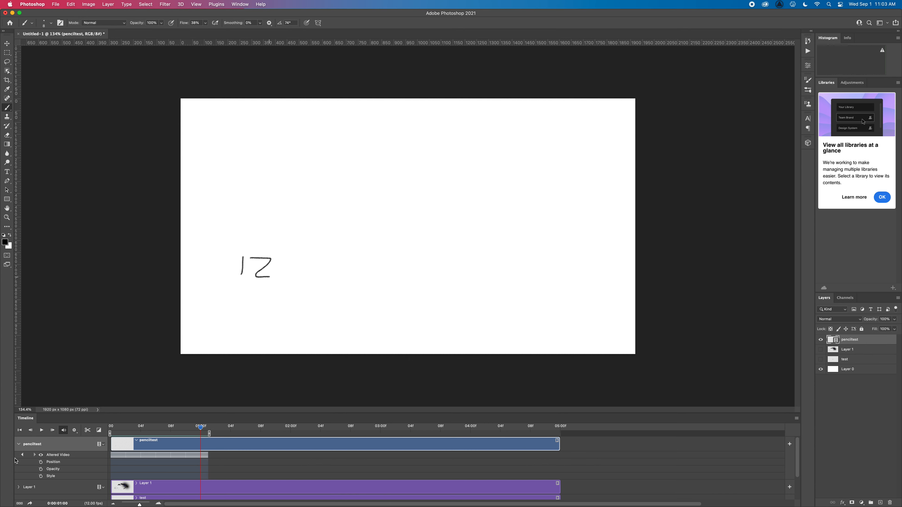
pyautogui.click(19, 444)
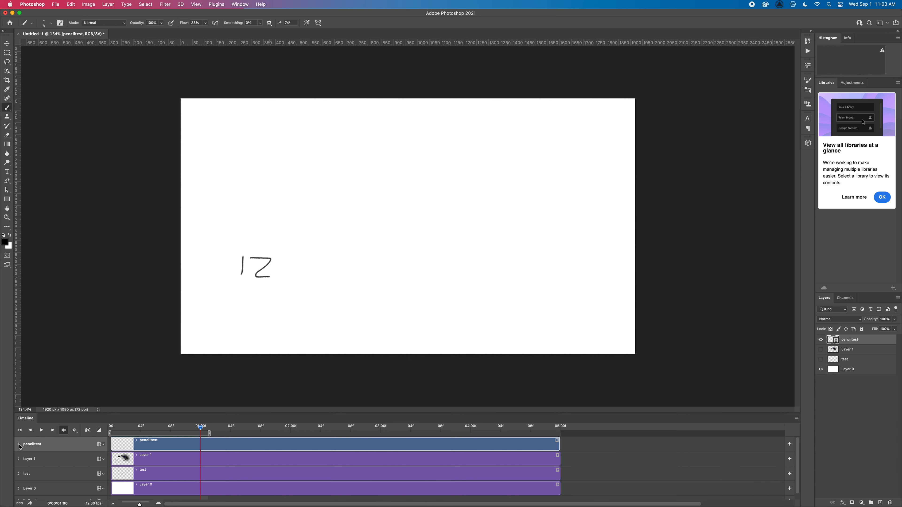
pyautogui.press('space')
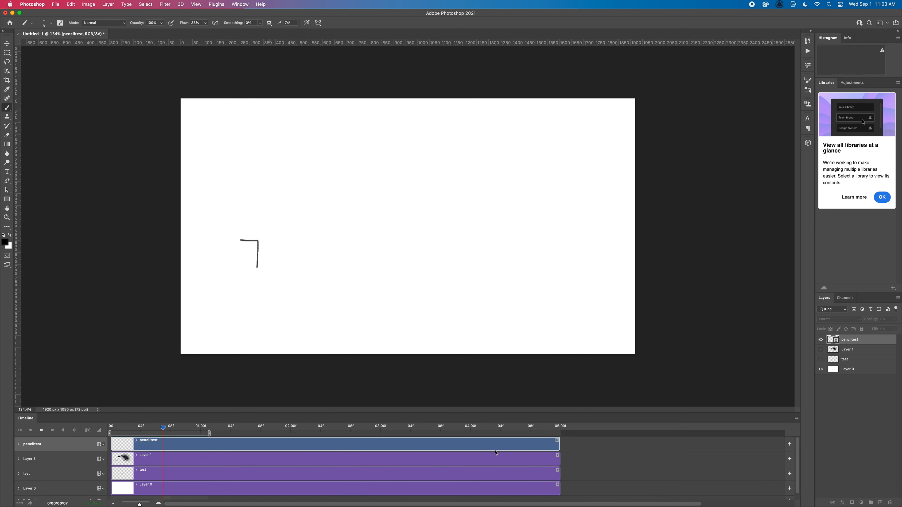
pyautogui.press('space')
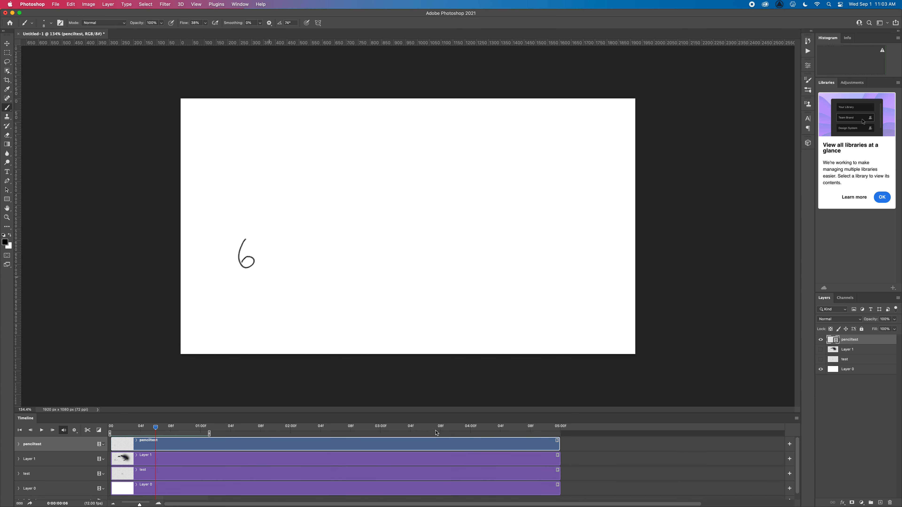
# Return the playhead to the first frame and add a new blank video layer above penciltest
pyautogui.moveTo(155, 428); pyautogui.dragTo(97, 429)
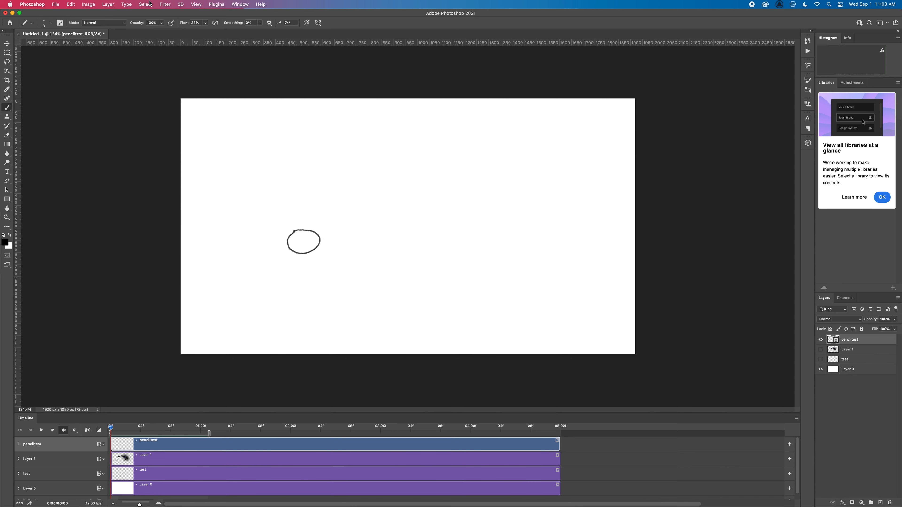
pyautogui.click(109, 4)
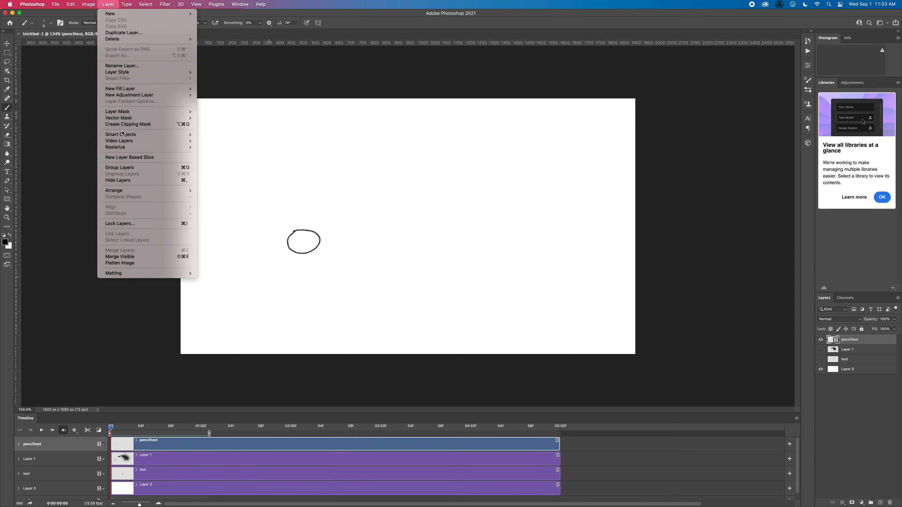
pyautogui.moveTo(135, 144)
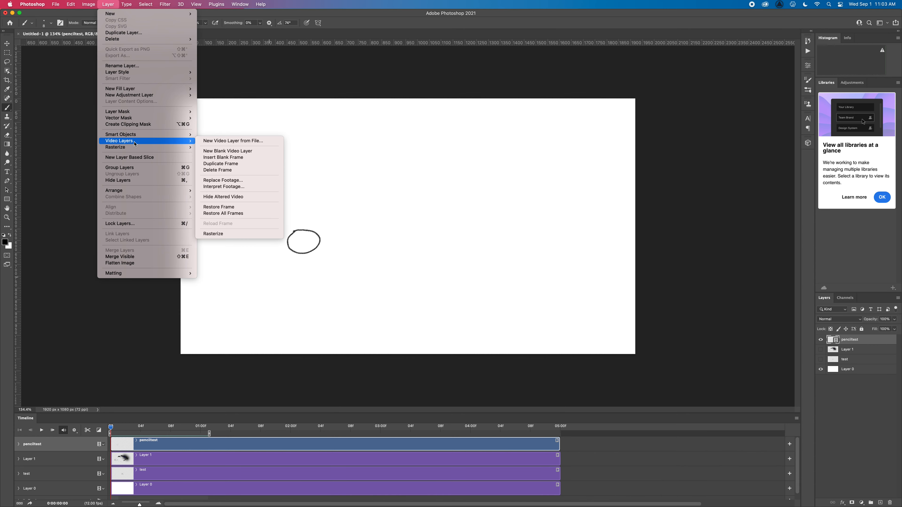
pyautogui.click(222, 151)
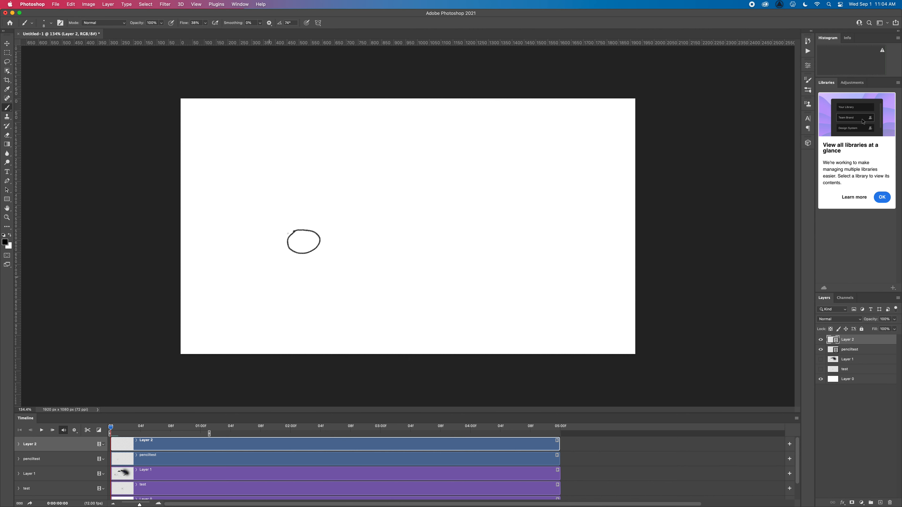
# Draw a freehand cloud-like outline around the drawing on each consecutive frame through number 12, on the new video layer
pyautogui.moveTo(284, 250)
pyautogui.mouseDown()
pyautogui.moveTo(308, 257)
pyautogui.moveTo(323, 239)
pyautogui.moveTo(312, 229)
pyautogui.moveTo(287, 238)
pyautogui.mouseUp()
pyautogui.press('Right')
pyautogui.moveTo(239, 261); pyautogui.dragTo(254, 262)
pyautogui.press('Right')
pyautogui.moveTo(230, 231)
pyautogui.mouseDown()
pyautogui.moveTo(235, 213)
pyautogui.moveTo(254, 219)
pyautogui.moveTo(268, 268)
pyautogui.moveTo(222, 262)
pyautogui.moveTo(245, 221)
pyautogui.moveTo(271, 270)
pyautogui.moveTo(232, 263)
pyautogui.moveTo(241, 249)
pyautogui.moveTo(227, 250)
pyautogui.moveTo(239, 284)
pyautogui.moveTo(259, 286)
pyautogui.moveTo(271, 259)
pyautogui.moveTo(264, 234)
pyautogui.moveTo(238, 227)
pyautogui.moveTo(228, 254)
pyautogui.moveTo(225, 271)
pyautogui.moveTo(266, 272)
pyautogui.moveTo(273, 233)
pyautogui.moveTo(246, 225)
pyautogui.moveTo(219, 248)
pyautogui.moveTo(229, 280)
pyautogui.moveTo(250, 283)
pyautogui.moveTo(271, 237)
pyautogui.moveTo(242, 226)
pyautogui.moveTo(227, 240)
pyautogui.moveTo(224, 265)
pyautogui.moveTo(239, 285)
pyautogui.moveTo(264, 280)
pyautogui.moveTo(278, 249)
pyautogui.moveTo(251, 225)
pyautogui.moveTo(233, 233)
pyautogui.moveTo(219, 276)
pyautogui.mouseUp()
pyautogui.press('Right')
pyautogui.press('Right')
pyautogui.press('Right')
pyautogui.press('Right')
pyautogui.press('Right')
pyautogui.press('Right')
pyautogui.moveTo(253, 289)
pyautogui.mouseDown()
pyautogui.moveTo(277, 243)
pyautogui.moveTo(241, 232)
pyautogui.mouseUp()
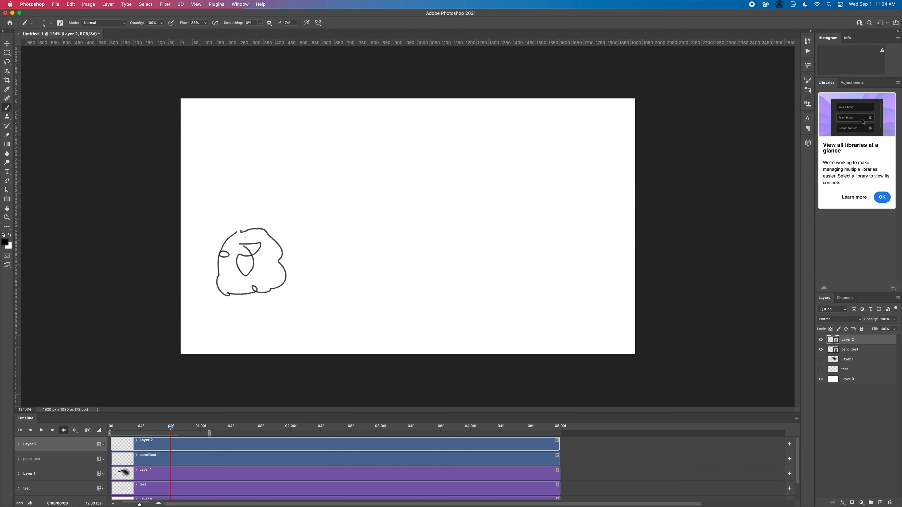
pyautogui.press('Right')
pyautogui.moveTo(241, 234)
pyautogui.mouseDown()
pyautogui.moveTo(226, 267)
pyautogui.moveTo(239, 284)
pyautogui.moveTo(268, 287)
pyautogui.moveTo(272, 259)
pyautogui.moveTo(256, 239)
pyautogui.moveTo(236, 240)
pyautogui.moveTo(221, 279)
pyautogui.moveTo(274, 274)
pyautogui.moveTo(269, 250)
pyautogui.moveTo(251, 235)
pyautogui.moveTo(227, 267)
pyautogui.moveTo(230, 287)
pyautogui.moveTo(261, 293)
pyautogui.moveTo(274, 278)
pyautogui.moveTo(267, 245)
pyautogui.moveTo(244, 242)
pyautogui.moveTo(227, 256)
pyautogui.moveTo(225, 283)
pyautogui.moveTo(259, 297)
pyautogui.moveTo(280, 264)
pyautogui.moveTo(265, 243)
pyautogui.moveTo(247, 249)
pyautogui.mouseUp()
pyautogui.press('Right')
pyautogui.press('Right')
pyautogui.press('Right')
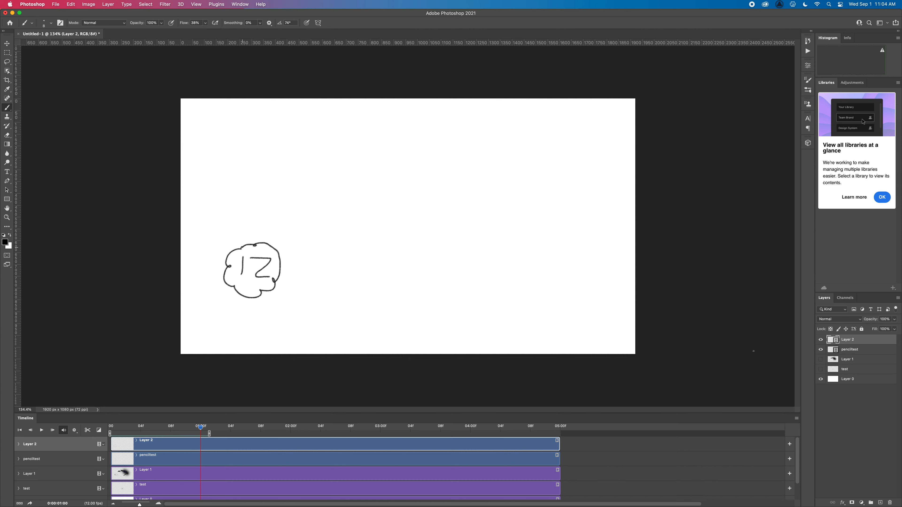
# Play the combined animation and preview the numbers alone with Layer 2 hidden
pyautogui.press('space')
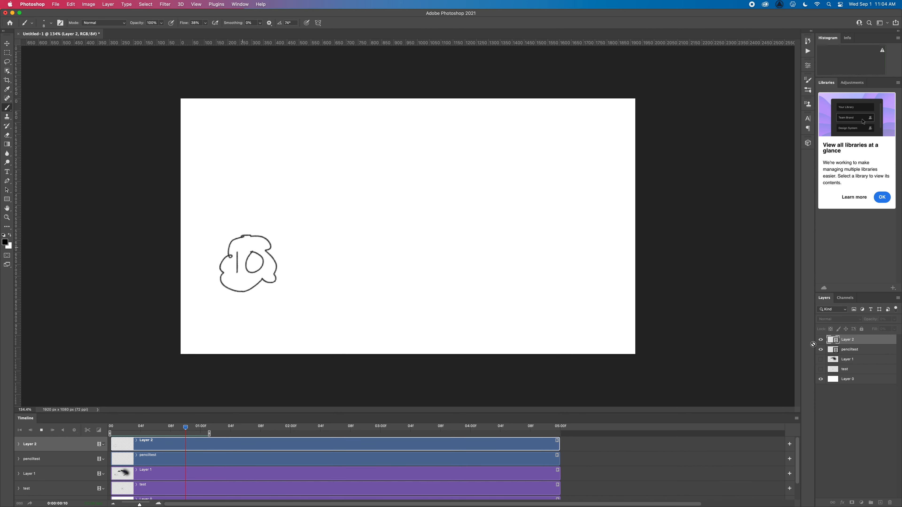
pyautogui.click(822, 340)
pyautogui.press('space')
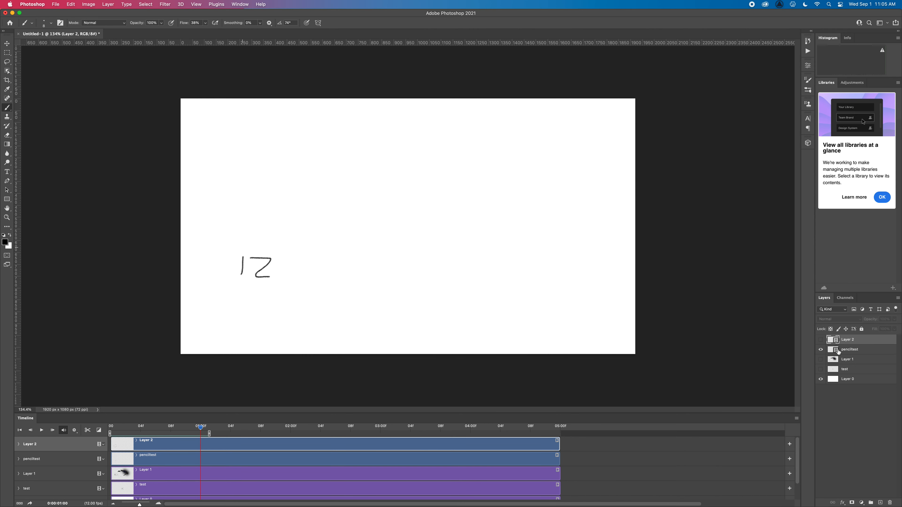
# Show Layer 2 again, hide penciltest and play the outline animation alone
pyautogui.click(821, 340)
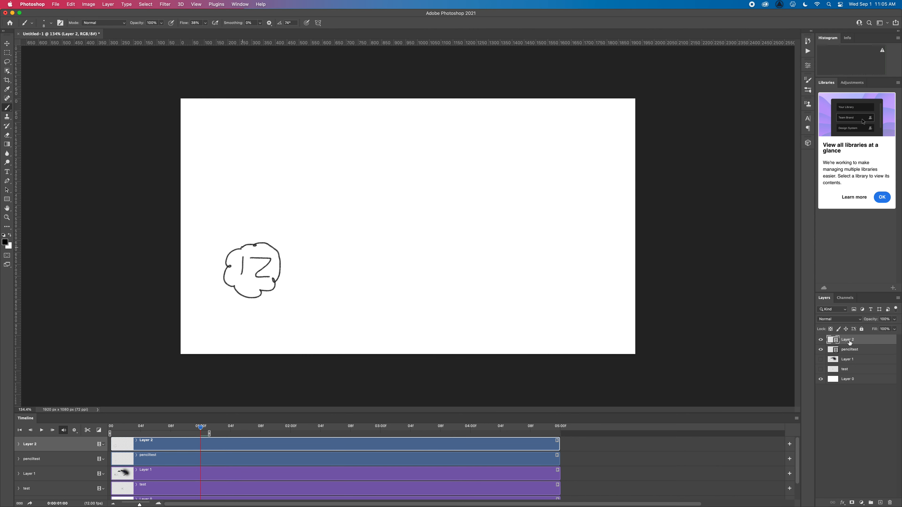
pyautogui.click(822, 350)
pyautogui.press('space')
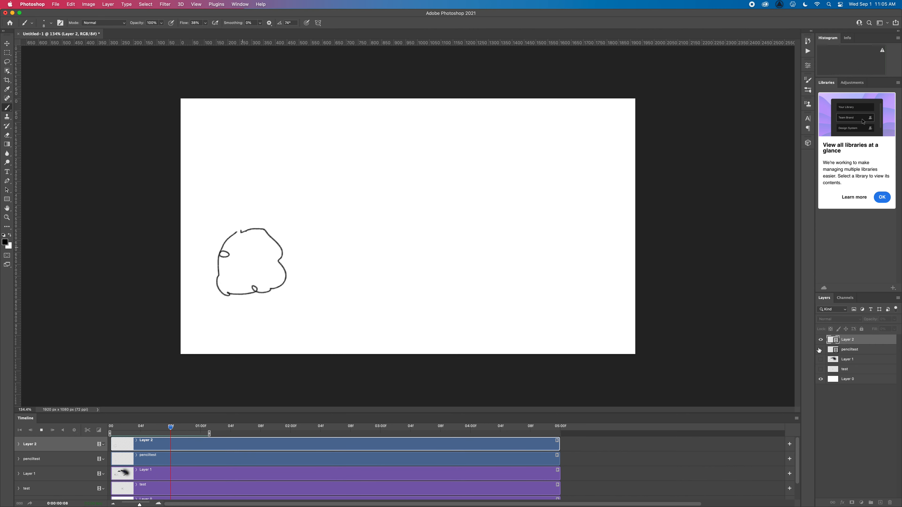
# Stop the playback, show penciltest again and add a new regular layer above Layer 2
pyautogui.press('space')
pyautogui.click(821, 350)
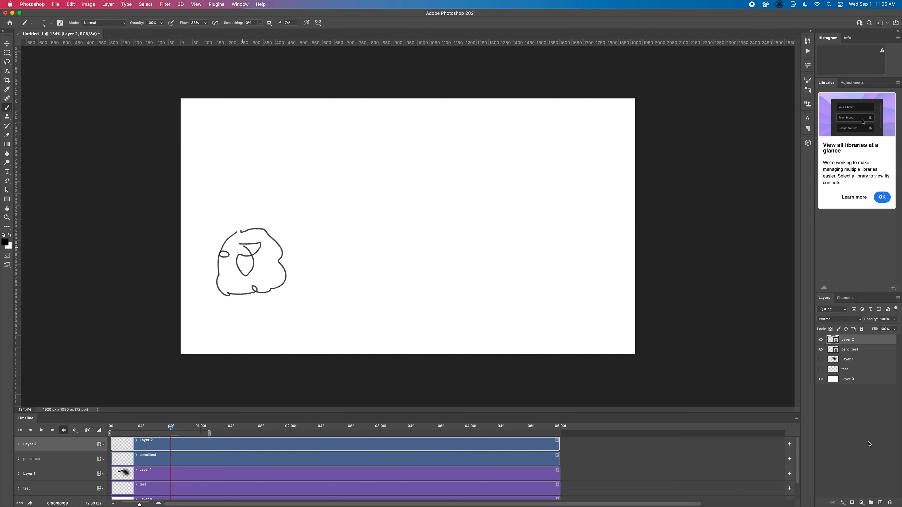
pyautogui.click(879, 503)
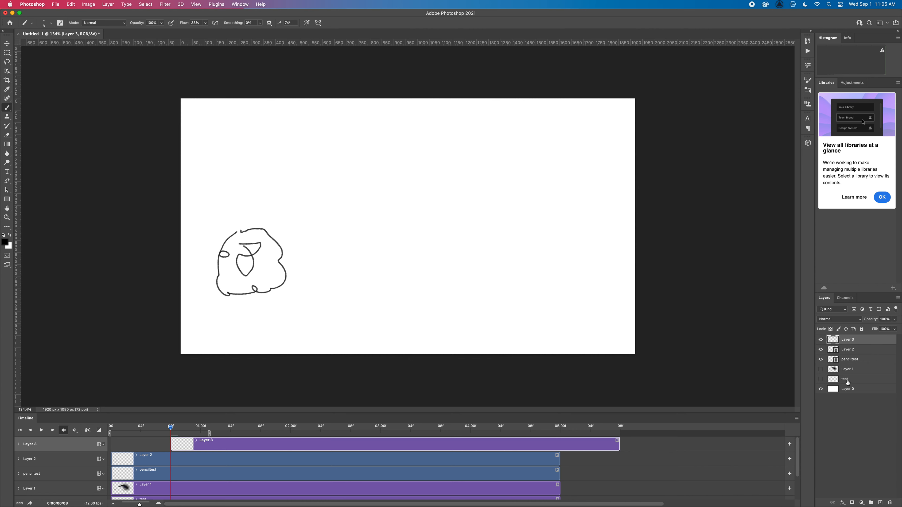
# Shorten the new layer's clip, move it to start at the first frame and draw a straight horizontal ground line across the lower canvas
pyautogui.moveTo(619, 445); pyautogui.dragTo(560, 445)
pyautogui.moveTo(450, 447); pyautogui.dragTo(395, 444)
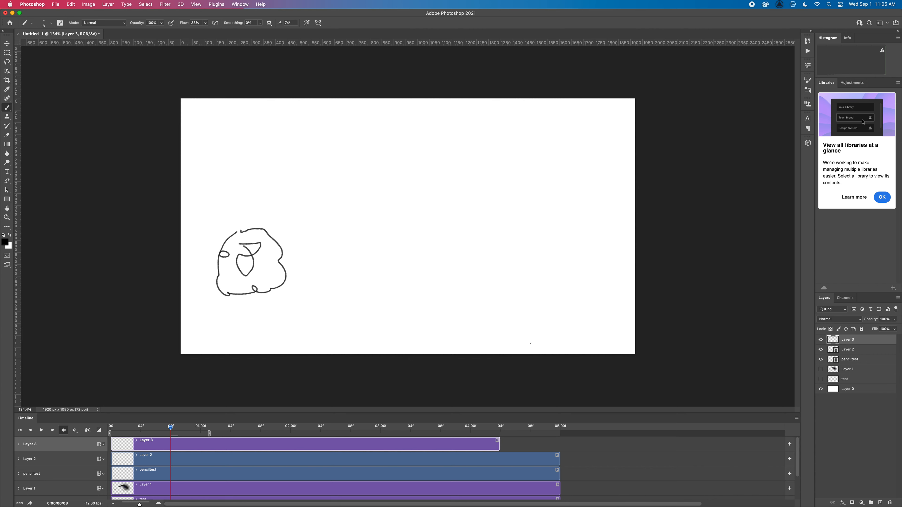
pyautogui.moveTo(177, 312); pyautogui.dragTo(630, 309)
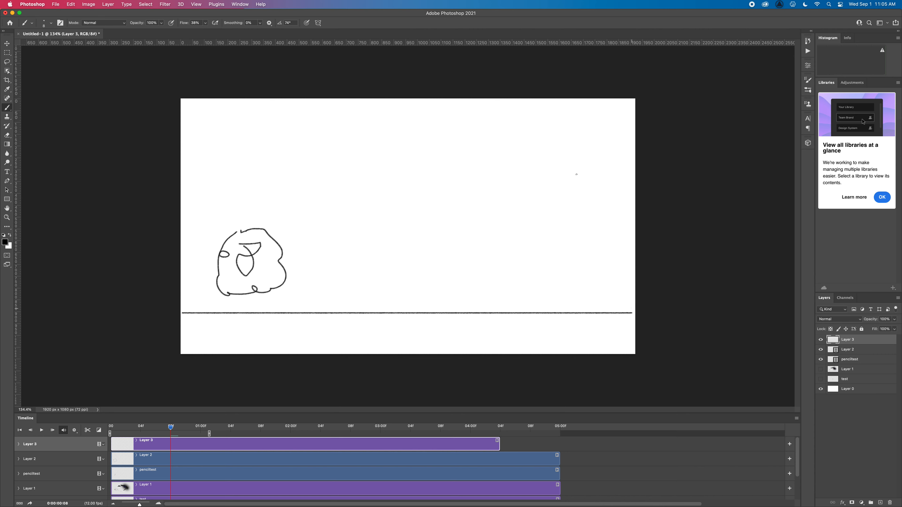
pyautogui.moveTo(559, 133); pyautogui.dragTo(559, 255)
pyautogui.press('super+z')
pyautogui.moveTo(548, 127)
pyautogui.mouseDown()
pyautogui.moveTo(561, 207)
pyautogui.moveTo(546, 294)
pyautogui.mouseUp()
pyautogui.press('super+z')
# Draw a vertical spacing guide near the canvas's right side on Layer 3, with horizontal ticks spaced progressively wider from top to bottom
pyautogui.moveTo(541, 130)
pyautogui.mouseDown()
pyautogui.moveTo(541, 263)
pyautogui.moveTo(541, 123)
pyautogui.moveTo(541, 319)
pyautogui.moveTo(542, 230)
pyautogui.mouseUp()
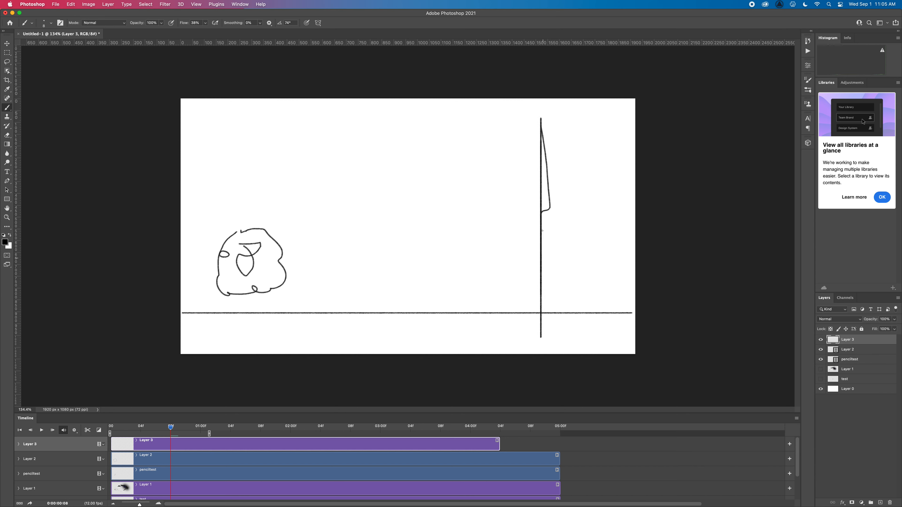
pyautogui.moveTo(530, 120); pyautogui.dragTo(567, 116)
pyautogui.moveTo(534, 185); pyautogui.dragTo(554, 183)
pyautogui.moveTo(532, 151); pyautogui.dragTo(551, 151)
pyautogui.moveTo(531, 256); pyautogui.dragTo(562, 253)
pyautogui.moveTo(532, 335); pyautogui.dragTo(556, 336)
pyautogui.moveTo(530, 129)
pyautogui.mouseDown()
pyautogui.moveTo(547, 128)
pyautogui.moveTo(532, 118)
pyautogui.mouseUp()
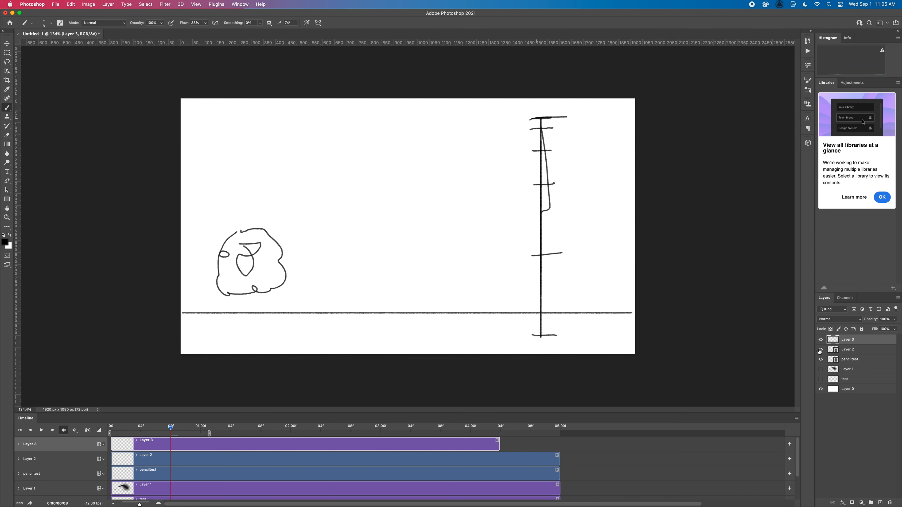
# Return the playhead to the first frame and draw a small ball on Layer 2, level with the guide's top tick
pyautogui.moveTo(171, 427); pyautogui.dragTo(113, 429)
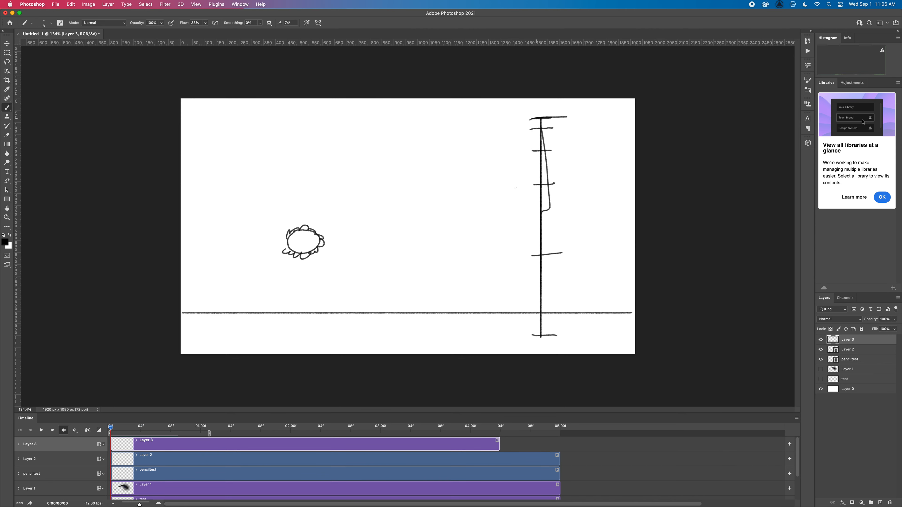
pyautogui.click(849, 350)
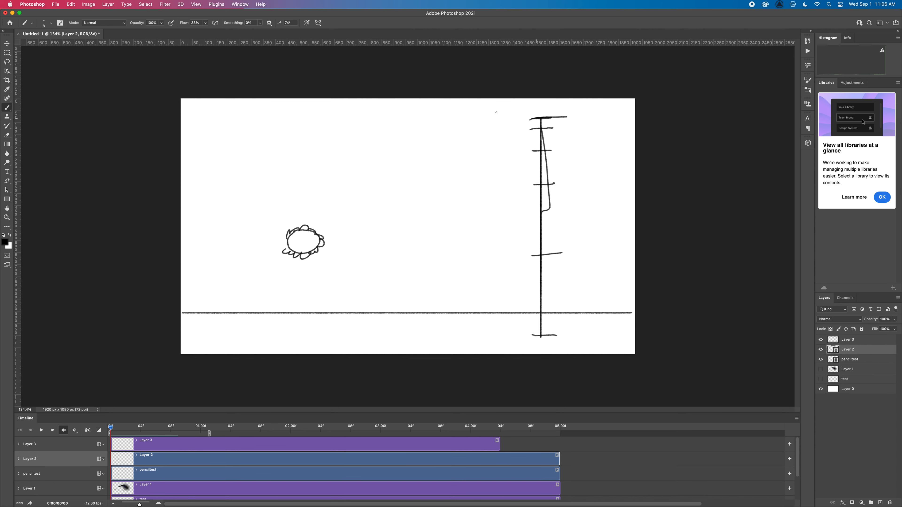
pyautogui.moveTo(487, 115)
pyautogui.mouseDown()
pyautogui.moveTo(467, 124)
pyautogui.moveTo(485, 114)
pyautogui.moveTo(480, 130)
pyautogui.moveTo(472, 113)
pyautogui.mouseUp()
# Advance one frame and enable onion skins for the timeline
pyautogui.press('Right')
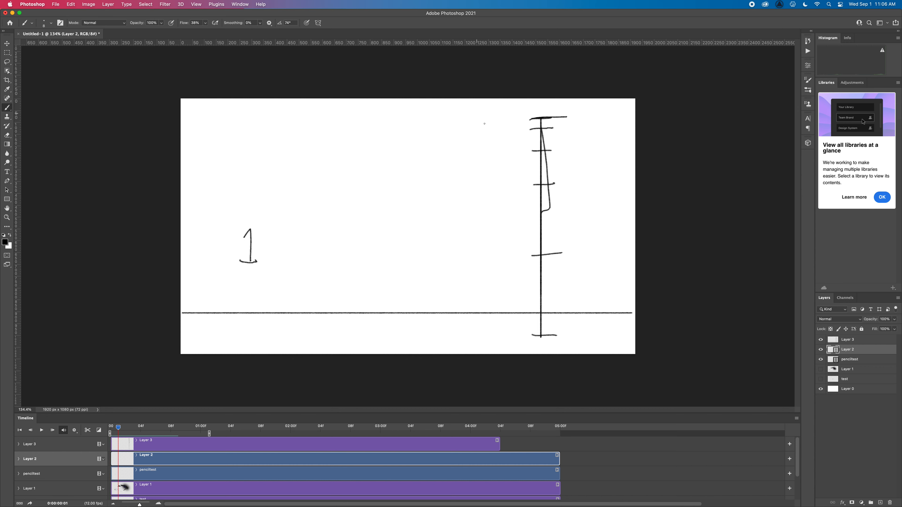
pyautogui.click(797, 419)
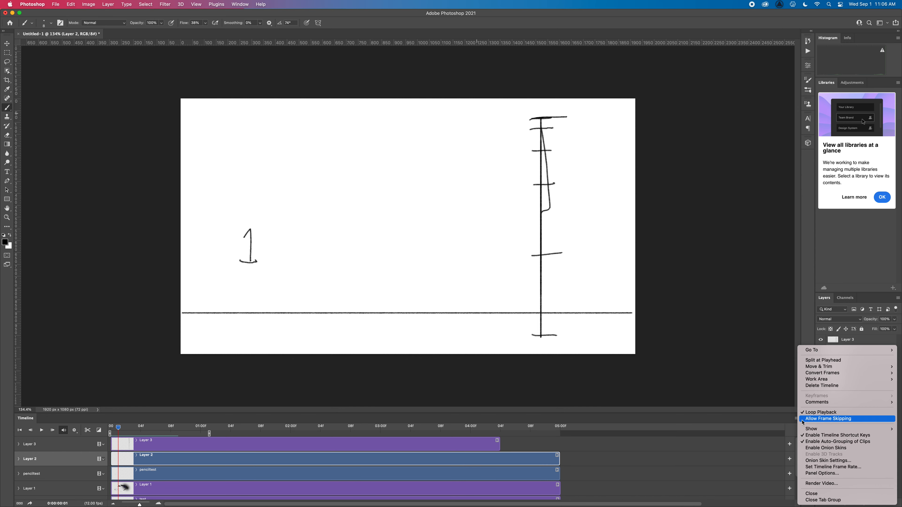
pyautogui.click(813, 448)
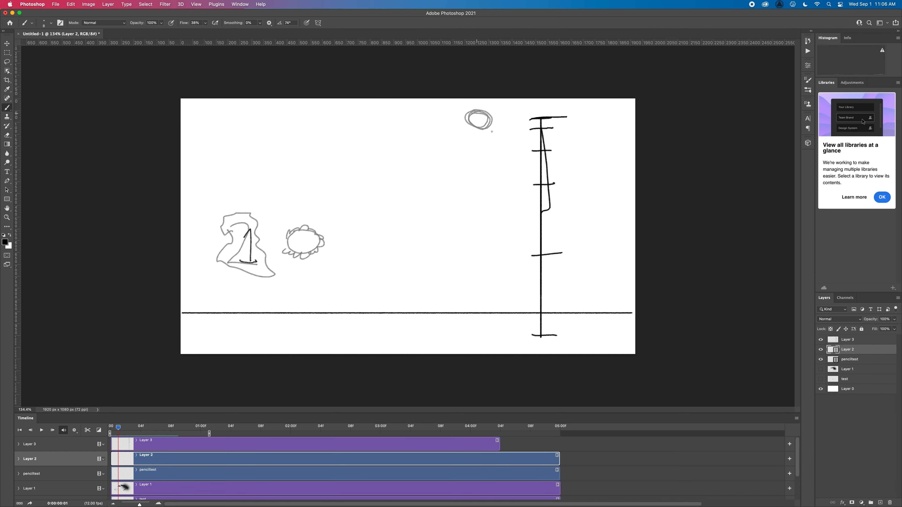
# Draw the ball falling on consecutive frames, one position per guide tick, ending with a flattened ball and contact shadow at the lowest tick
pyautogui.moveTo(491, 122)
pyautogui.mouseDown()
pyautogui.moveTo(471, 121)
pyautogui.moveTo(492, 133)
pyautogui.moveTo(482, 126)
pyautogui.mouseUp()
pyautogui.press('Right')
pyautogui.moveTo(488, 145)
pyautogui.mouseDown()
pyautogui.moveTo(475, 158)
pyautogui.moveTo(498, 147)
pyautogui.moveTo(476, 146)
pyautogui.mouseUp()
pyautogui.press('Right')
pyautogui.moveTo(490, 177)
pyautogui.mouseDown()
pyautogui.moveTo(477, 179)
pyautogui.moveTo(503, 192)
pyautogui.moveTo(492, 178)
pyautogui.mouseUp()
pyautogui.press('Right')
pyautogui.moveTo(497, 247)
pyautogui.mouseDown()
pyautogui.moveTo(489, 268)
pyautogui.moveTo(508, 259)
pyautogui.moveTo(494, 248)
pyautogui.mouseUp()
pyautogui.press('Right')
pyautogui.moveTo(498, 326)
pyautogui.mouseDown()
pyautogui.moveTo(483, 334)
pyautogui.moveTo(510, 332)
pyautogui.moveTo(492, 325)
pyautogui.moveTo(507, 343)
pyautogui.moveTo(482, 342)
pyautogui.moveTo(503, 342)
pyautogui.mouseUp()
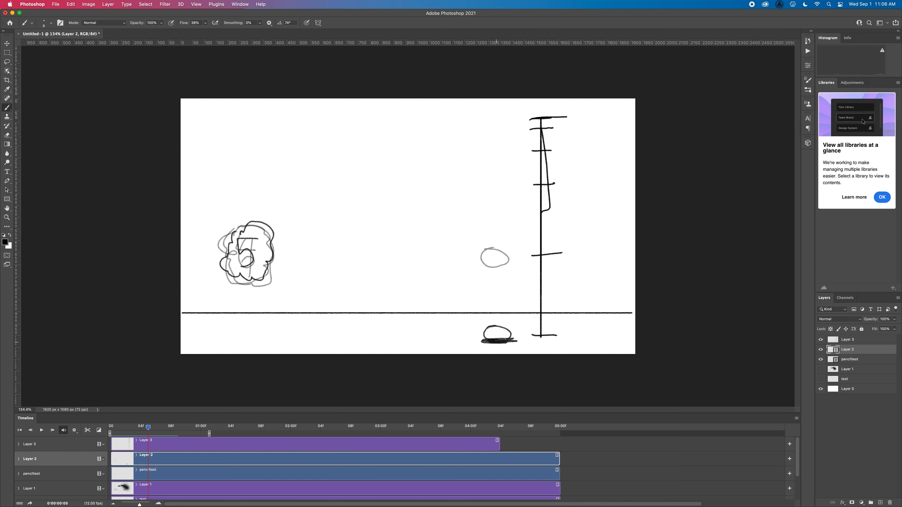
# Draw the ball rising back up frame by frame along the guide ticks until it is at the top tick again
pyautogui.press('Right')
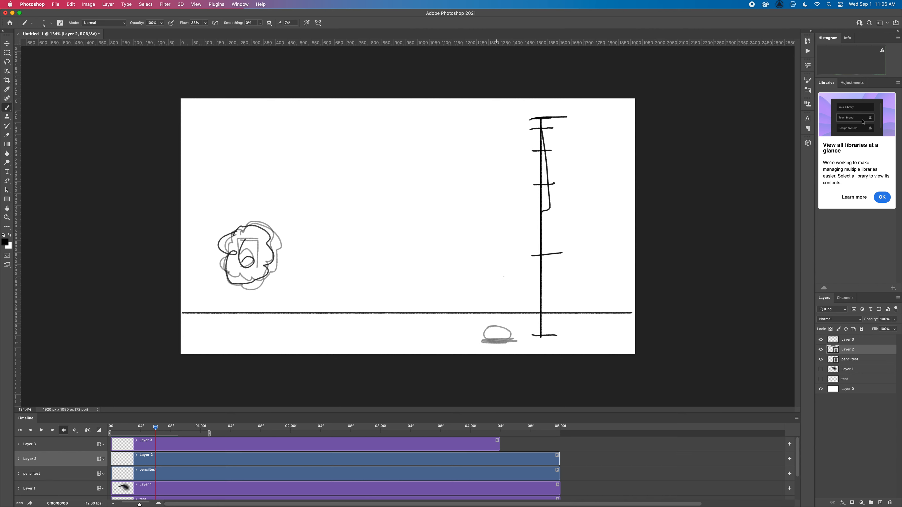
pyautogui.moveTo(498, 249)
pyautogui.mouseDown()
pyautogui.moveTo(492, 265)
pyautogui.moveTo(497, 249)
pyautogui.mouseUp()
pyautogui.press('Right')
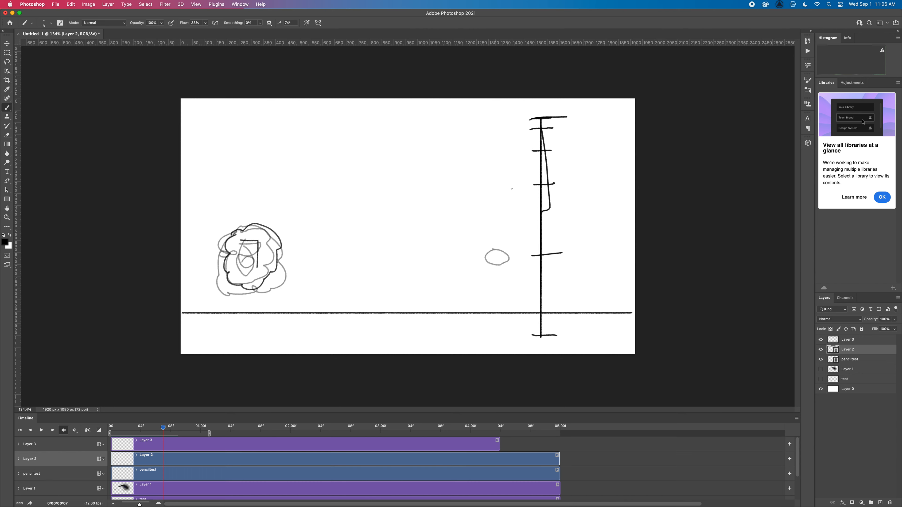
pyautogui.moveTo(503, 181)
pyautogui.mouseDown()
pyautogui.moveTo(513, 190)
pyautogui.moveTo(501, 178)
pyautogui.mouseUp()
pyautogui.press('Right')
pyautogui.moveTo(501, 143)
pyautogui.mouseDown()
pyautogui.moveTo(485, 135)
pyautogui.moveTo(508, 131)
pyautogui.moveTo(487, 117)
pyautogui.moveTo(512, 117)
pyautogui.moveTo(486, 119)
pyautogui.moveTo(507, 121)
pyautogui.mouseUp()
pyautogui.press('Right')
pyautogui.press('Right')
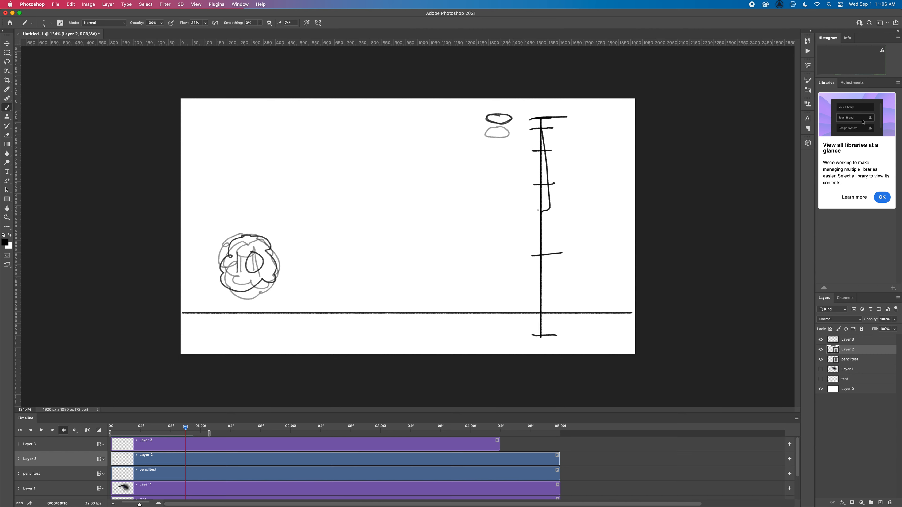
pyautogui.press('Right')
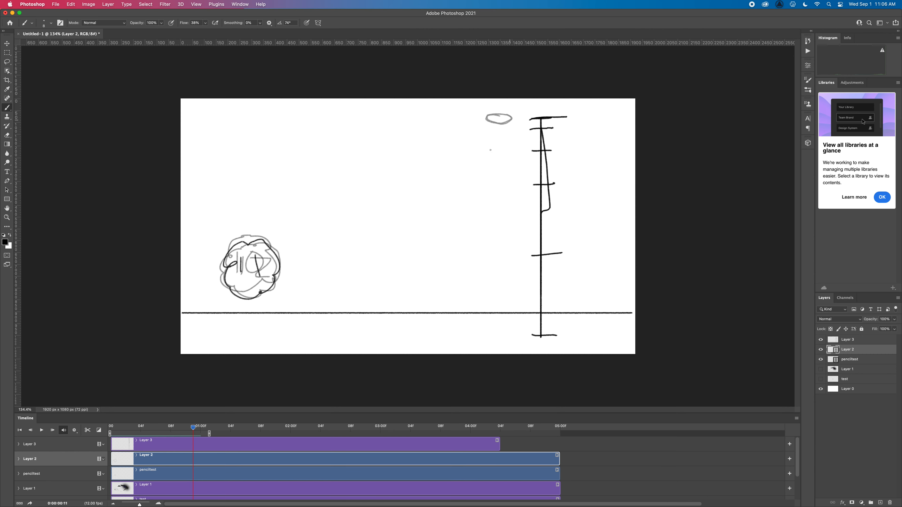
pyautogui.moveTo(507, 111)
pyautogui.mouseDown()
pyautogui.moveTo(488, 114)
pyautogui.moveTo(506, 110)
pyautogui.mouseUp()
# Play the bouncing ball animation with onion skins enabled and stop it
pyautogui.press('Right')
pyautogui.press('Right')
pyautogui.press('space')
pyautogui.press('space')
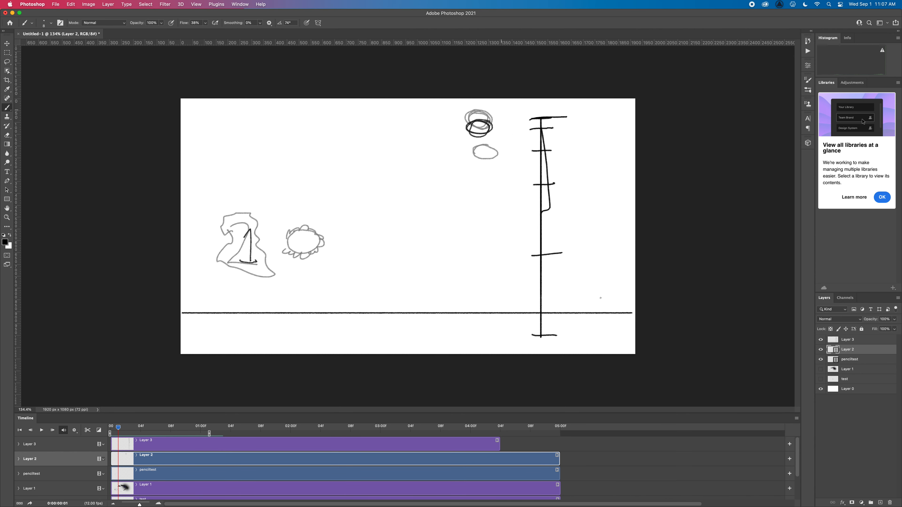
# Turn off onion skins and play the bouncing ball animation again
pyautogui.click(799, 422)
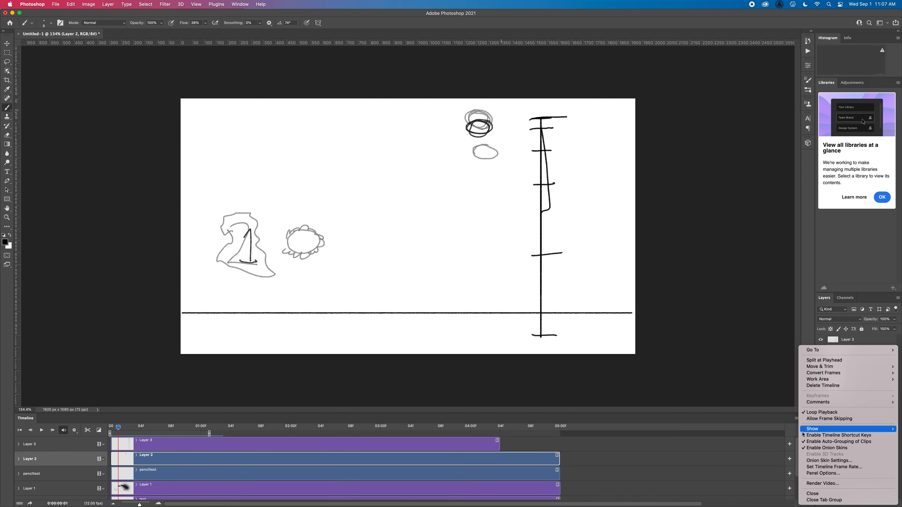
pyautogui.click(805, 449)
pyautogui.press('space')
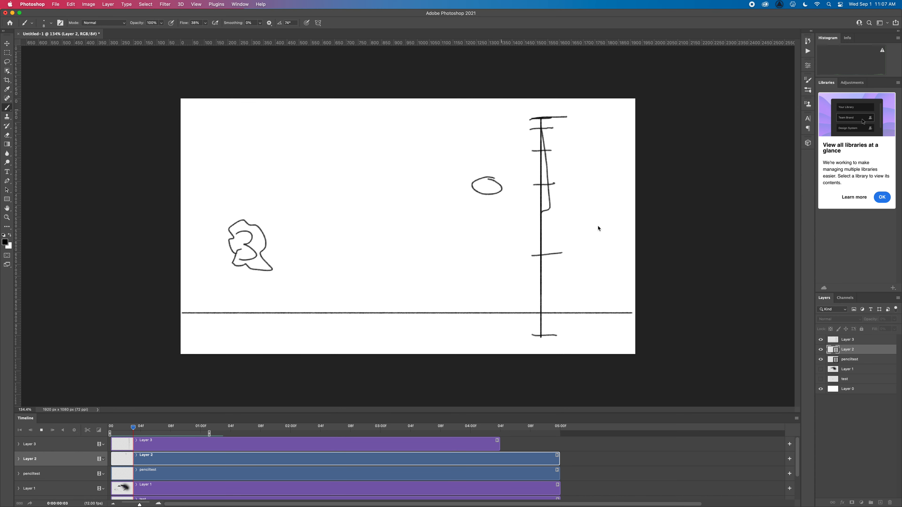